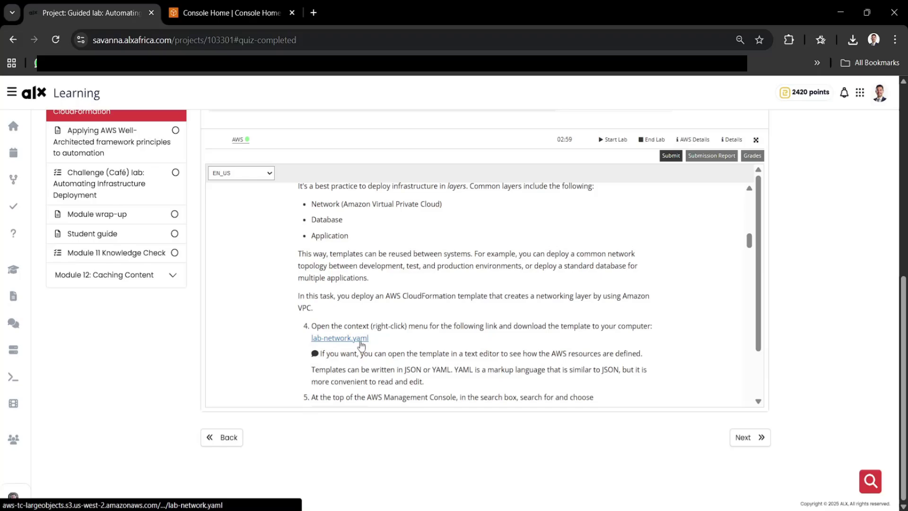
- Download the lab-network.yaml template from the lab instructions to the Downloads folder
click(361, 344)
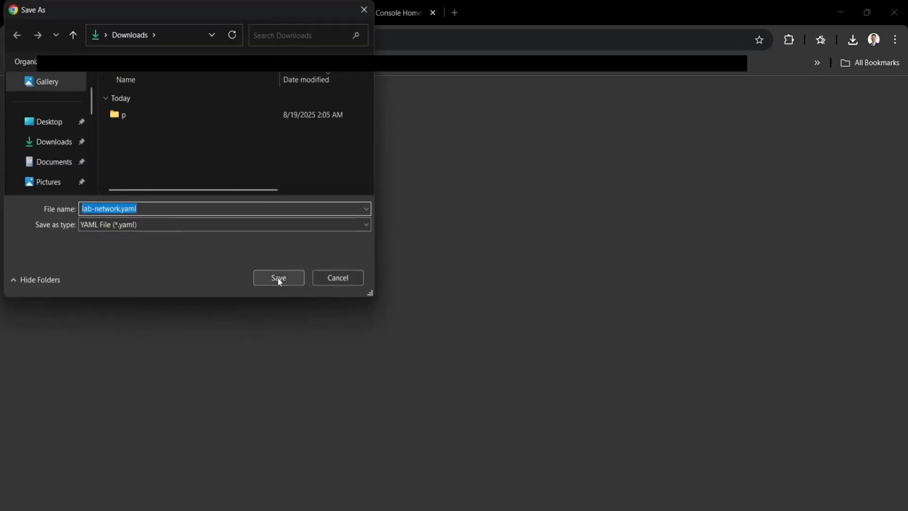
click(278, 279)
click(853, 42)
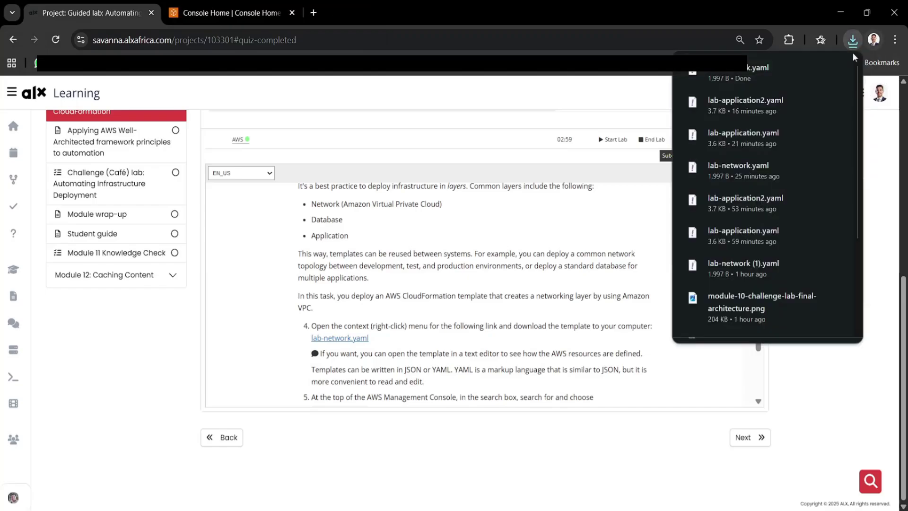
click(892, 116)
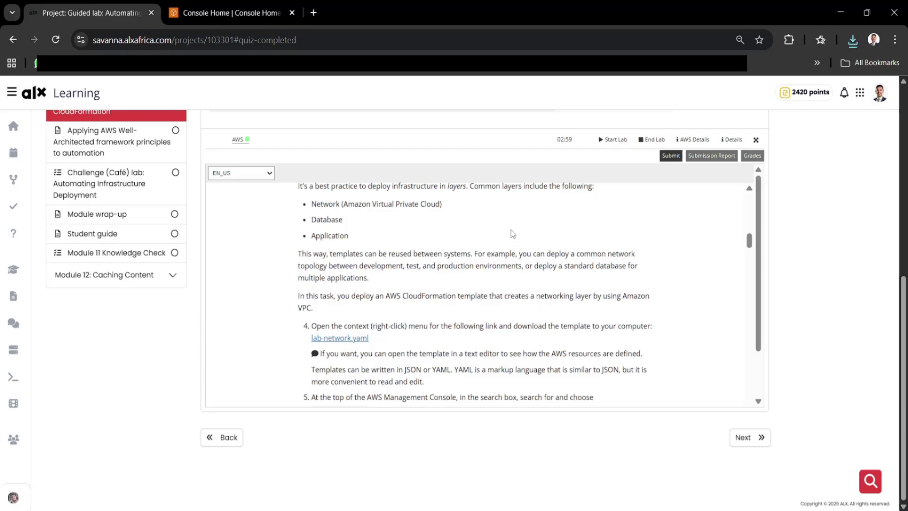
- Switch to the AWS console, open CloudFormation and start creating a stack with new resources (standard)
scroll(465, 325, down, 3)
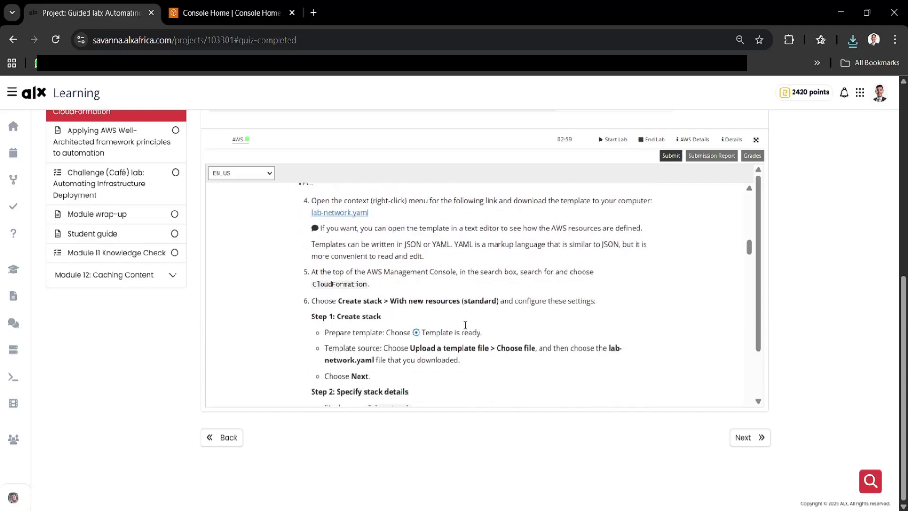
click(231, 13)
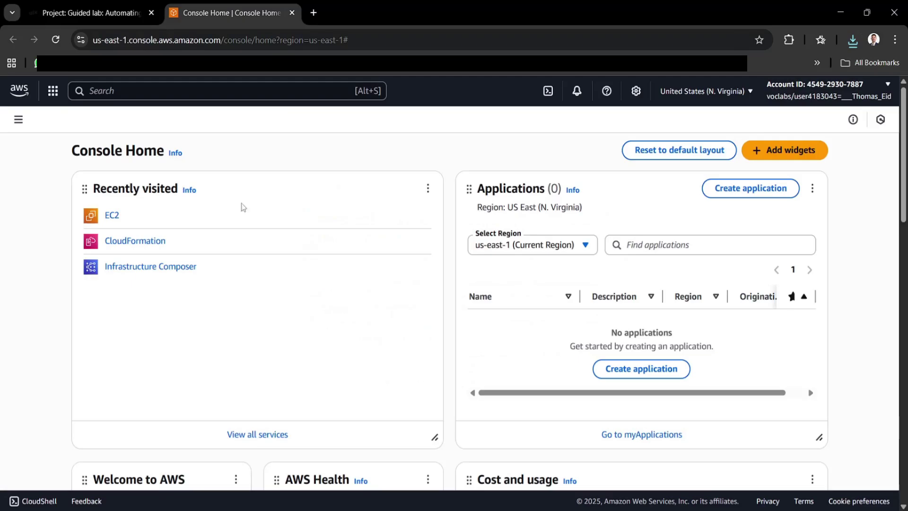
click(136, 240)
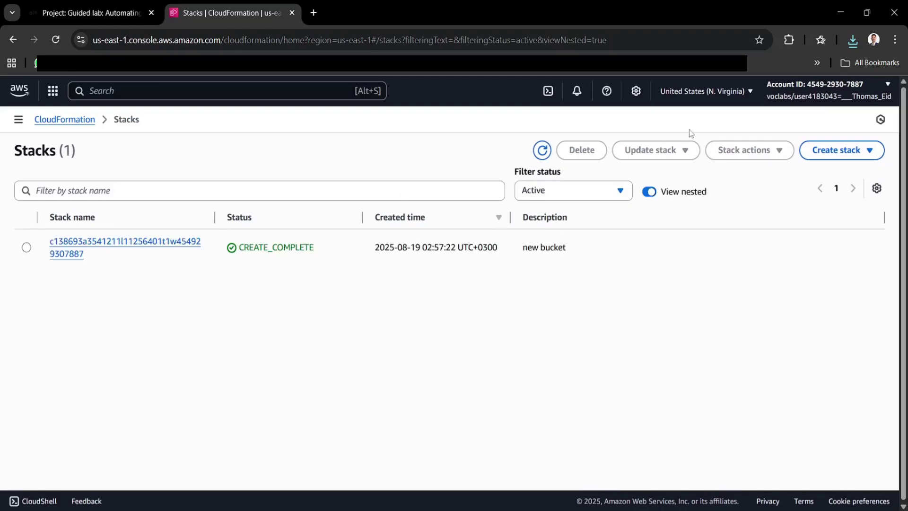
click(837, 150)
click(794, 173)
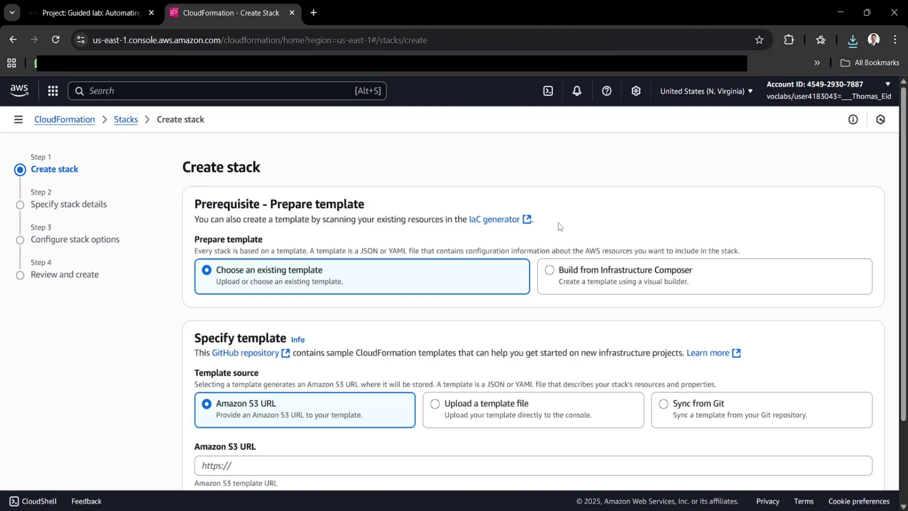
- Upload lab-network.yaml as the stack's template file and continue to the stack details
scroll(563, 227, down, 1)
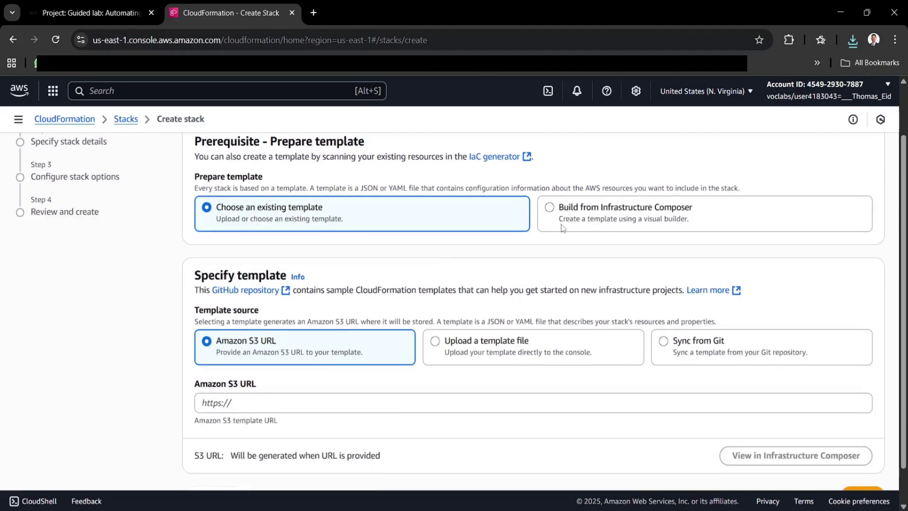
click(473, 343)
scroll(432, 388, down, 1)
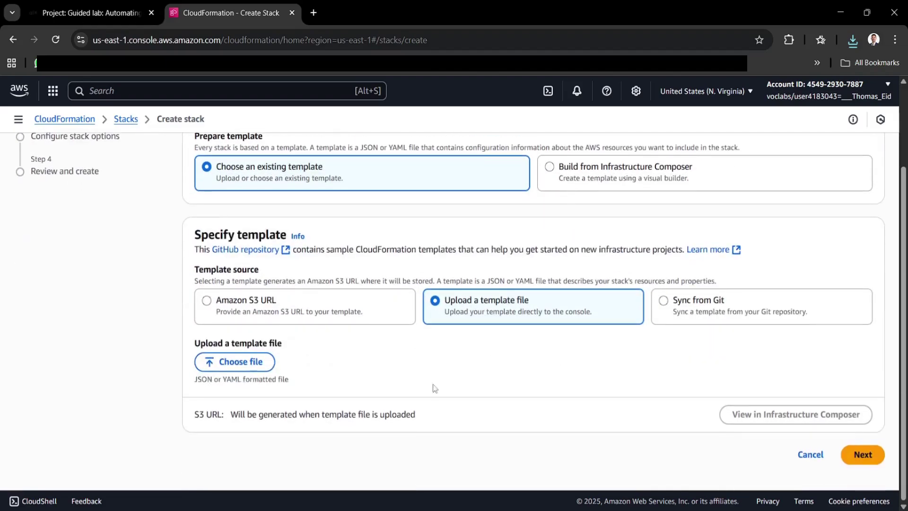
click(258, 363)
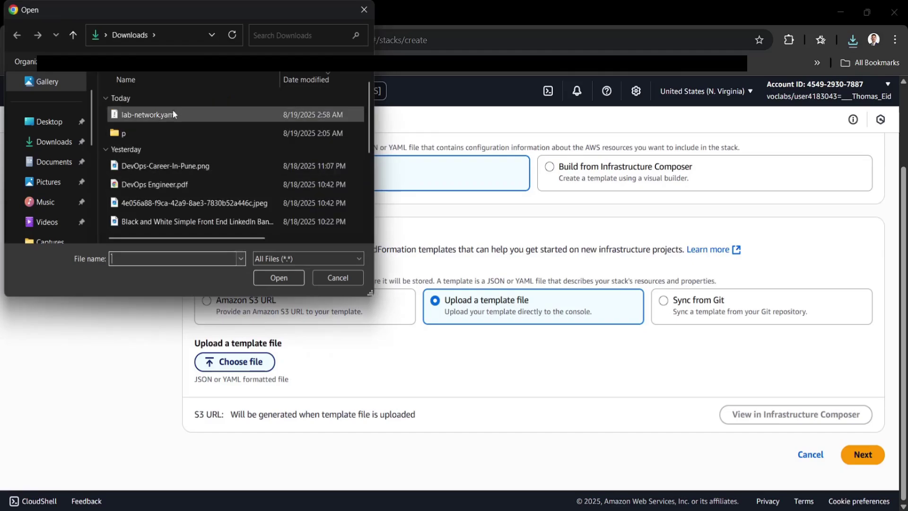
click(172, 117)
click(274, 274)
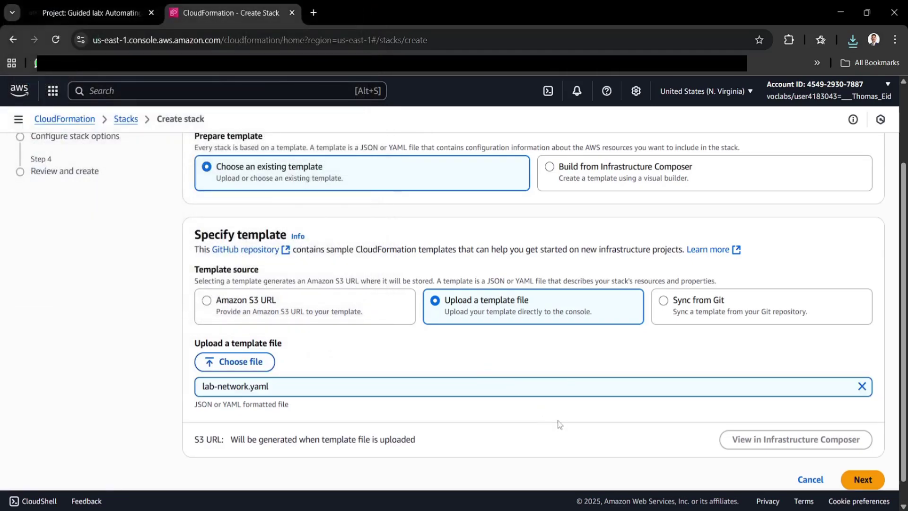
click(864, 480)
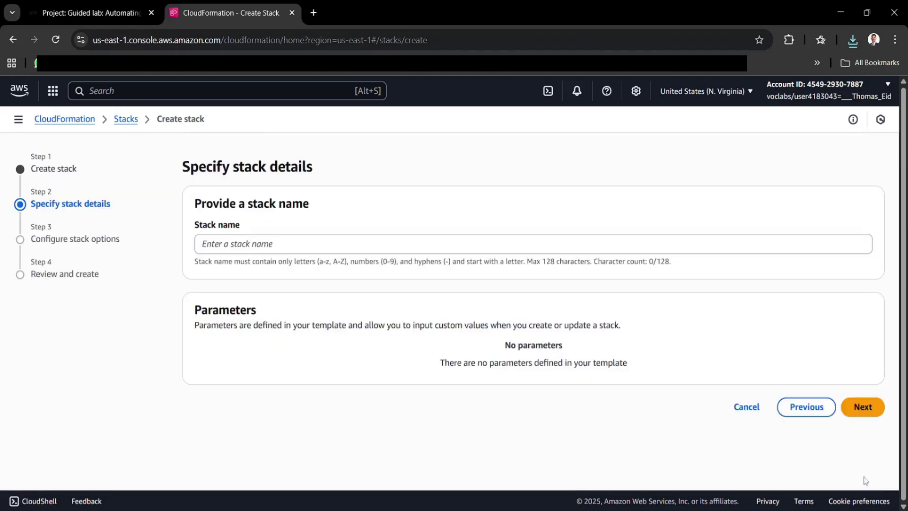
- Name the stack lab-network as given in the lab instructions and continue to the stack options
click(90, 13)
scroll(331, 227, down, 10)
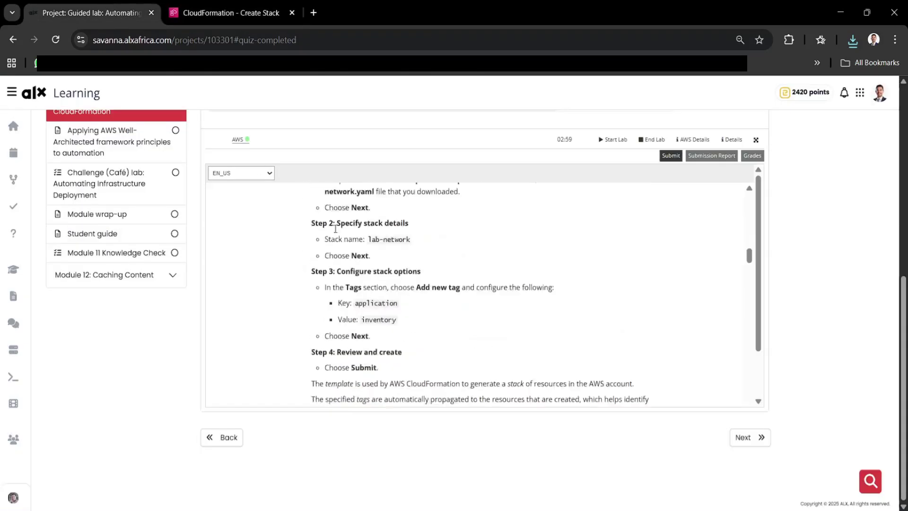
scroll(363, 244, up, 1)
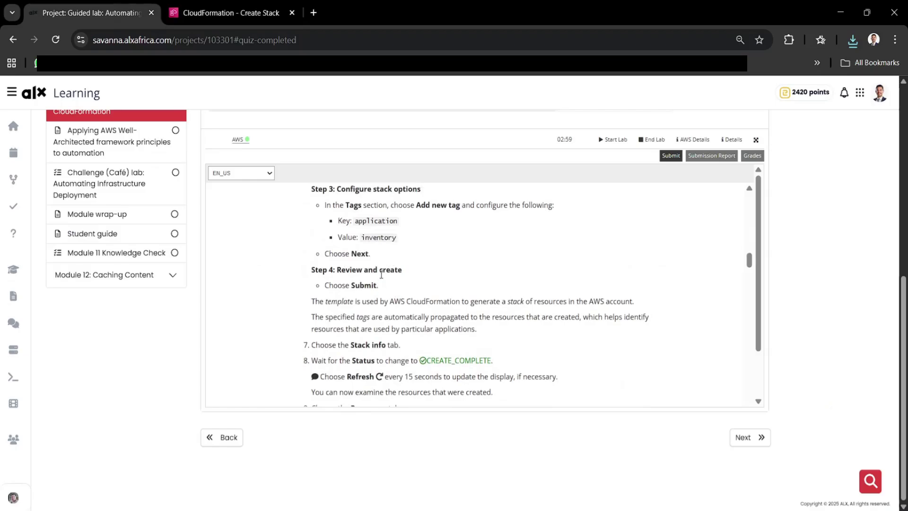
scroll(381, 275, up, 1)
drag(368, 220, 408, 220)
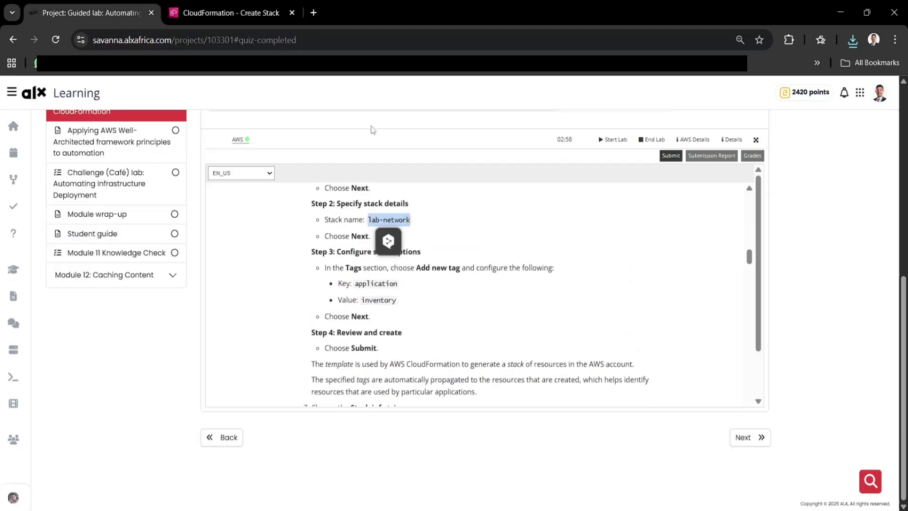
click(218, 14)
click(255, 248)
text(lab-network)
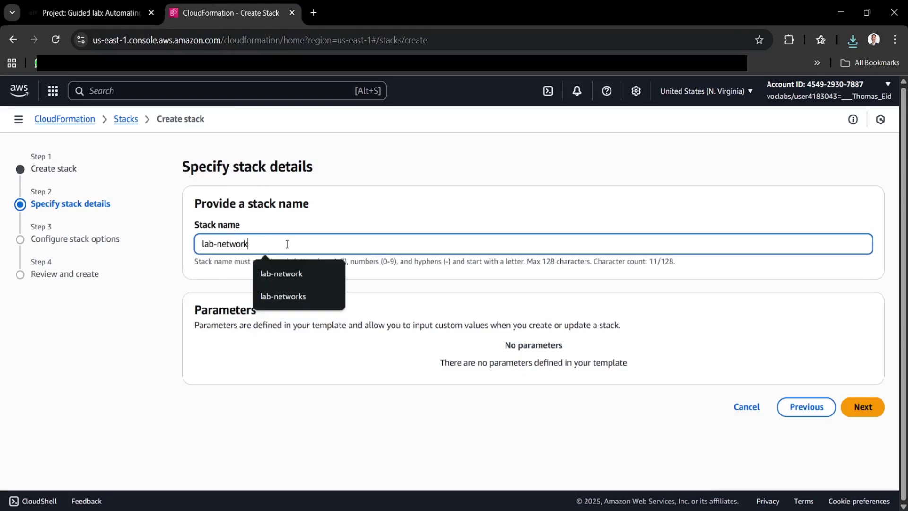
click(865, 406)
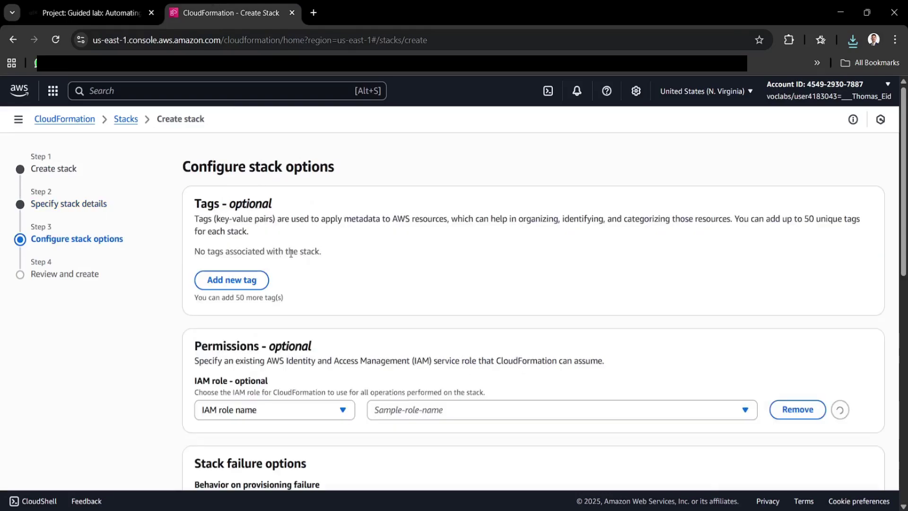
- Add a stack tag with the key application and the value inventory, copied from the lab instructions
click(237, 278)
click(138, 14)
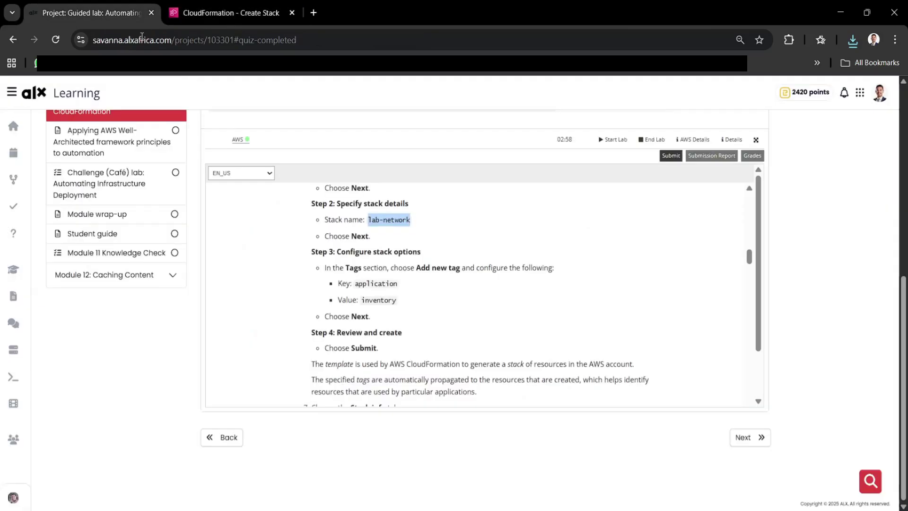
double_click(368, 283)
key(ctrl+c)
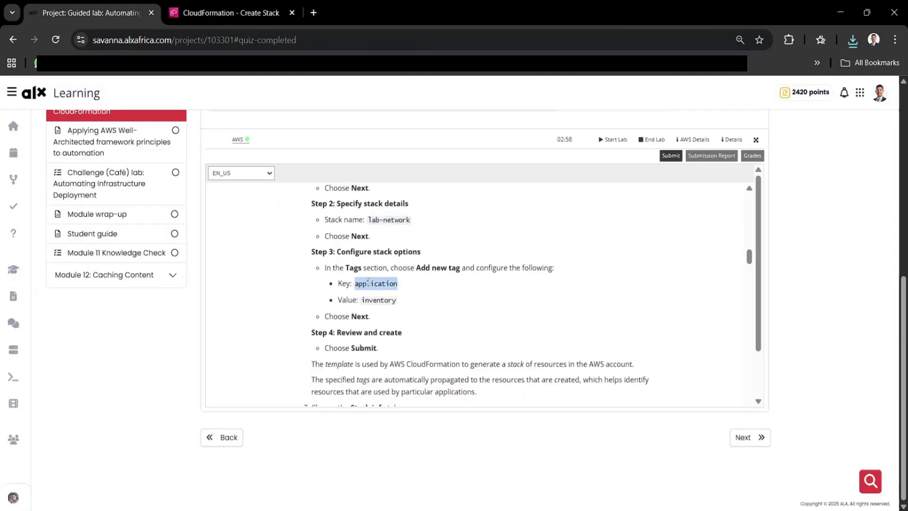
click(279, 14)
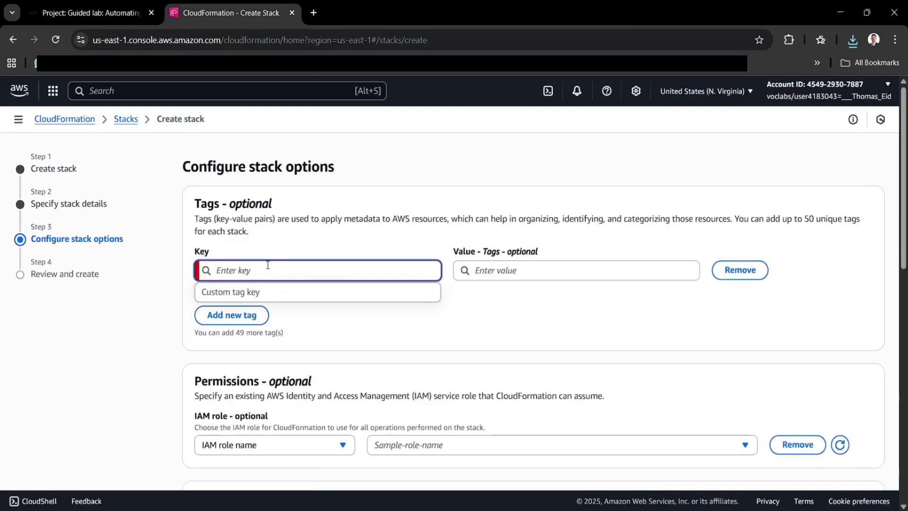
key(ctrl+v)
key(ctrl+shift+Tab)
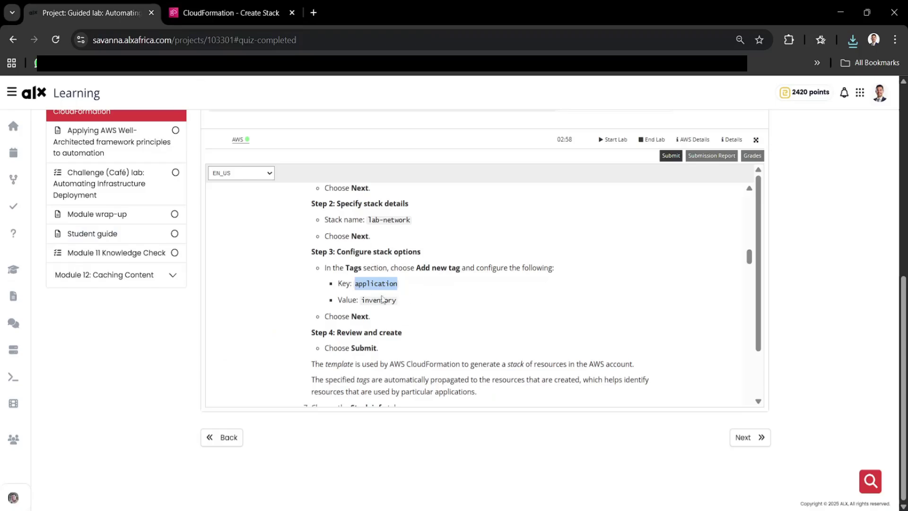
double_click(378, 299)
key(ctrl+c)
click(227, 13)
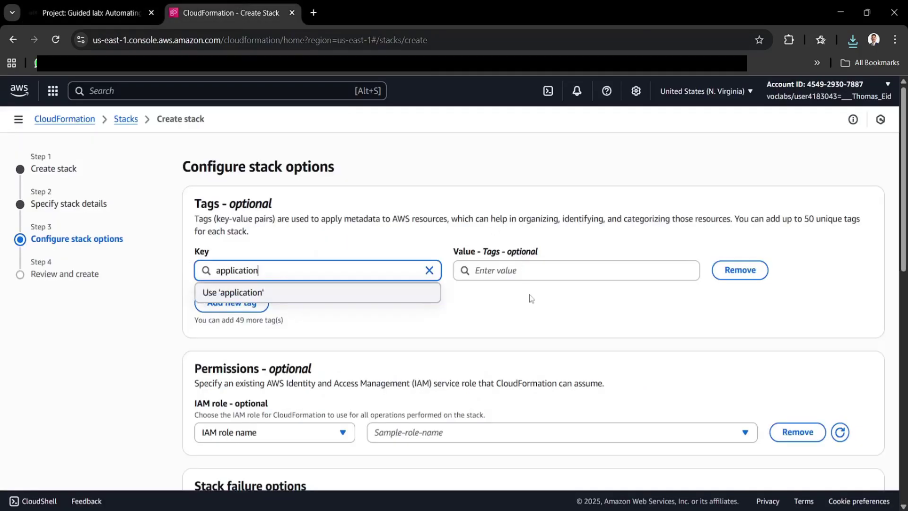
click(532, 270)
key(ctrl+v)
- Keep the remaining stack options at their defaults and submit the lab-network stack for creation
scroll(709, 379, down, 12)
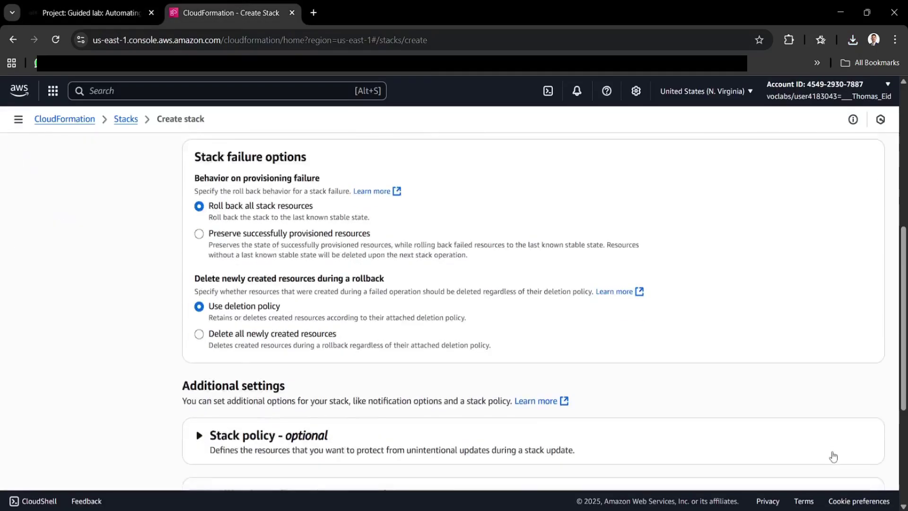
click(861, 454)
scroll(856, 457, down, 20)
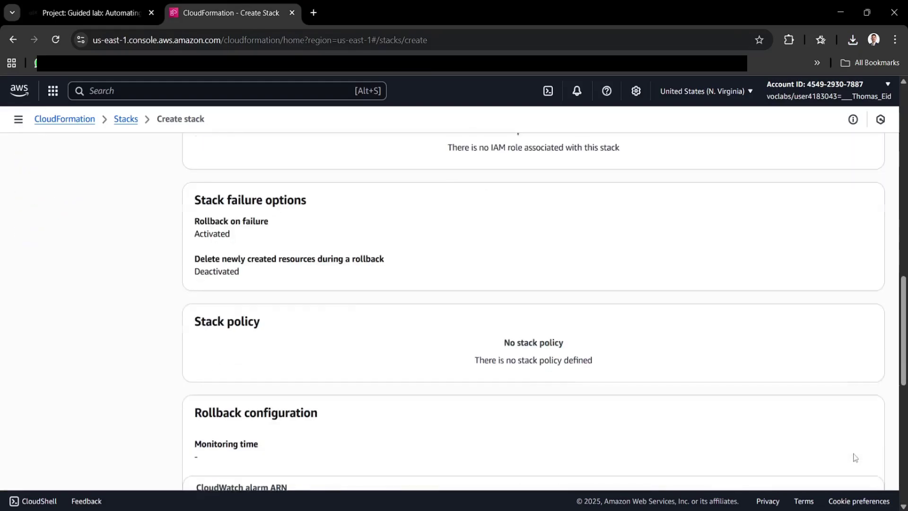
click(853, 457)
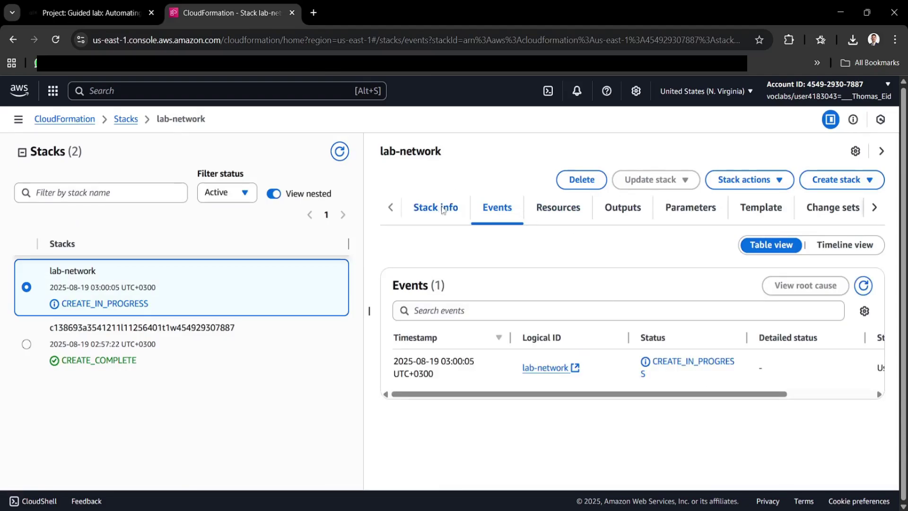
- Check the lab-network stack's information and resources, refreshing the stack list to update its creation status
click(426, 208)
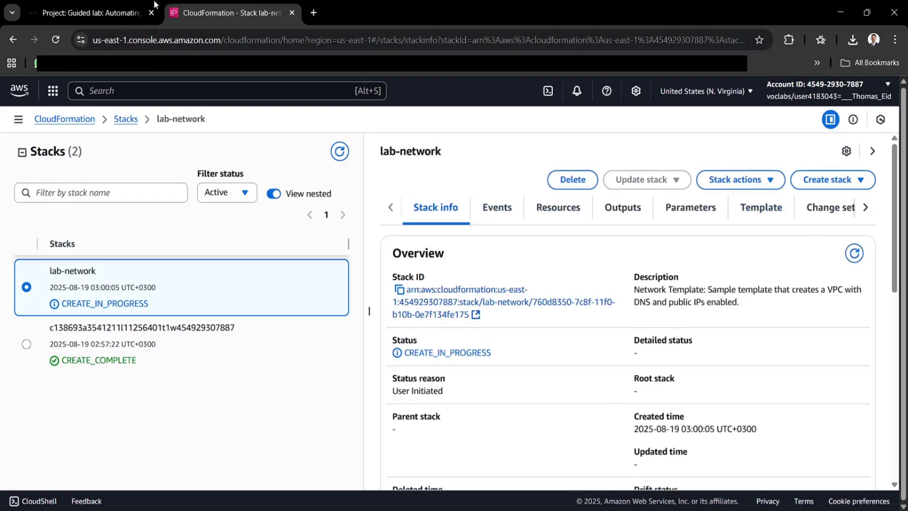
click(558, 207)
click(339, 151)
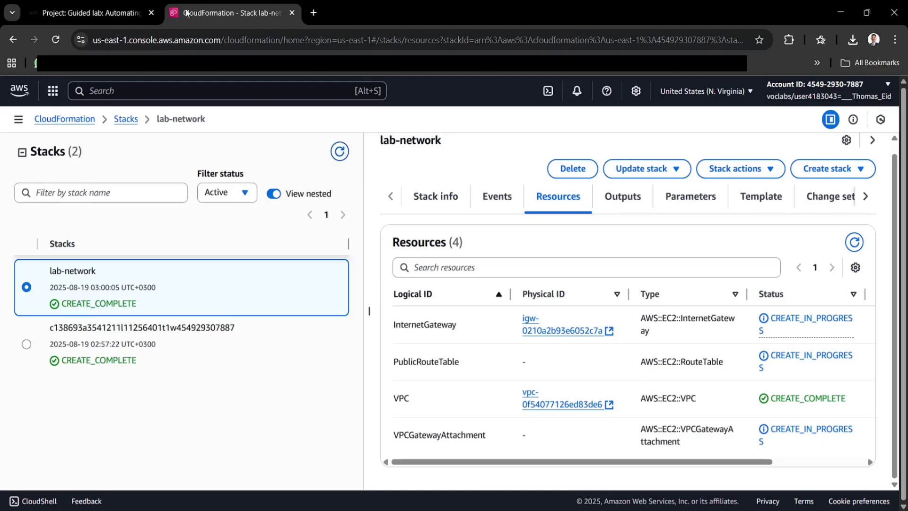
- Download lab-application.yaml from Task 2 of the lab instructions and return to the lab-network stack in CloudFormation
click(92, 13)
scroll(426, 308, down, 4)
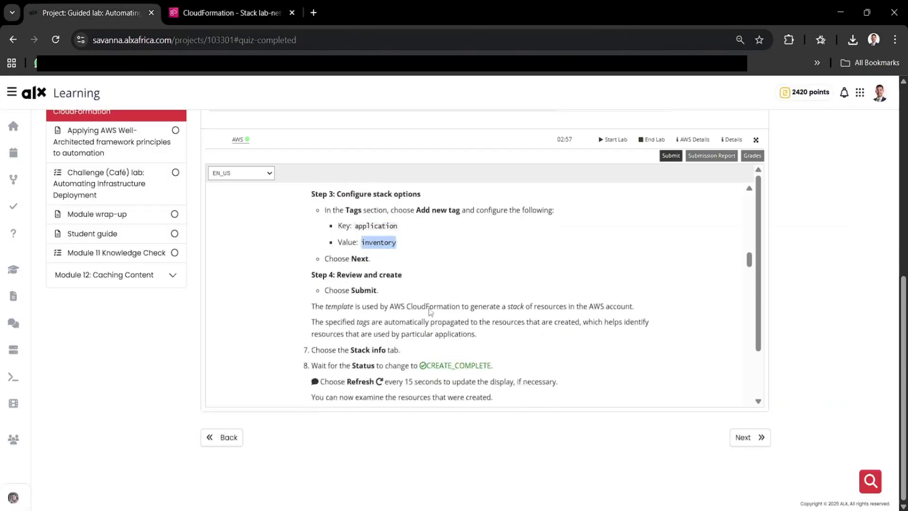
scroll(431, 300, down, 3)
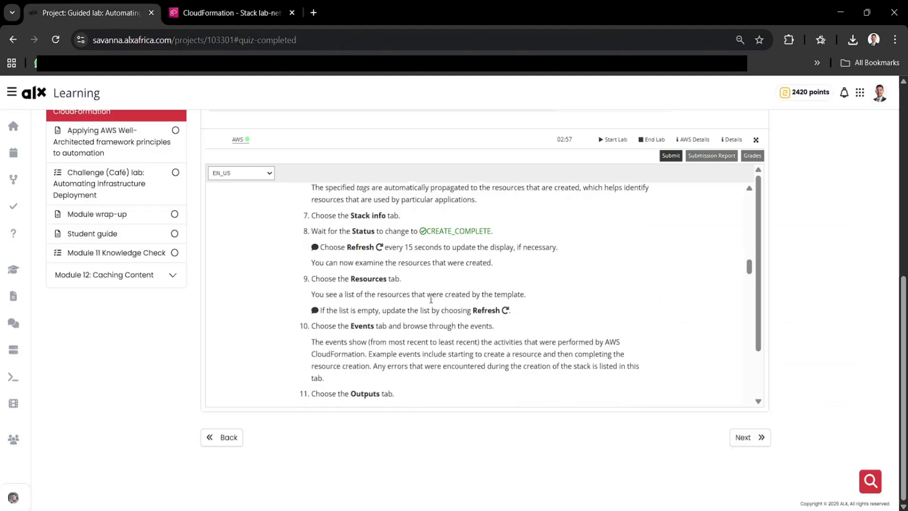
scroll(467, 329, down, 2)
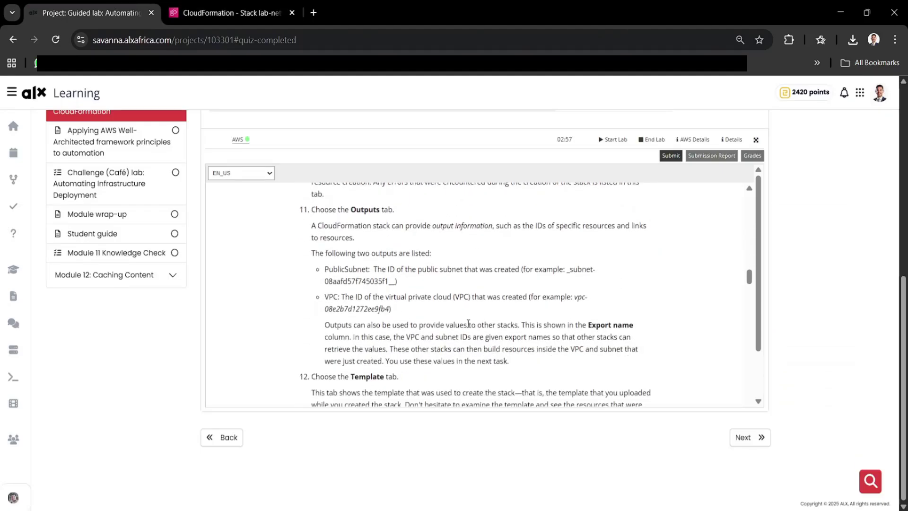
scroll(473, 319, down, 2)
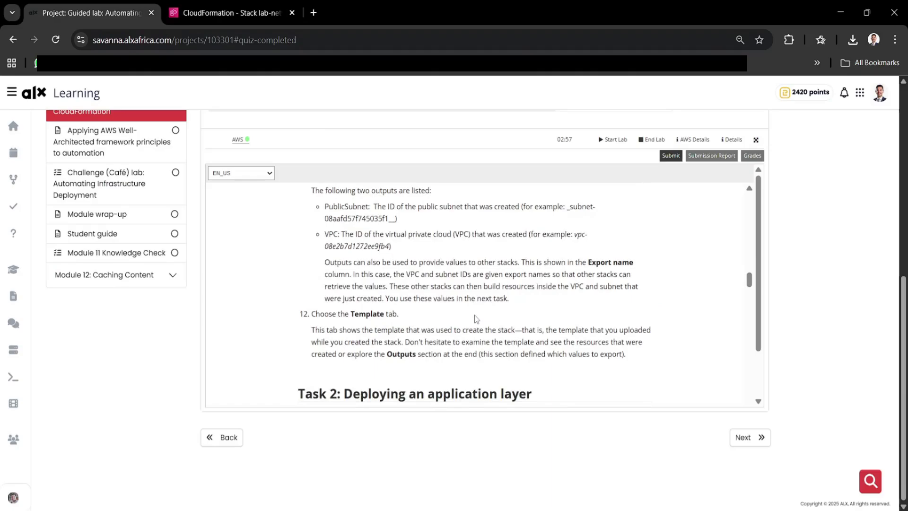
scroll(477, 318, down, 3)
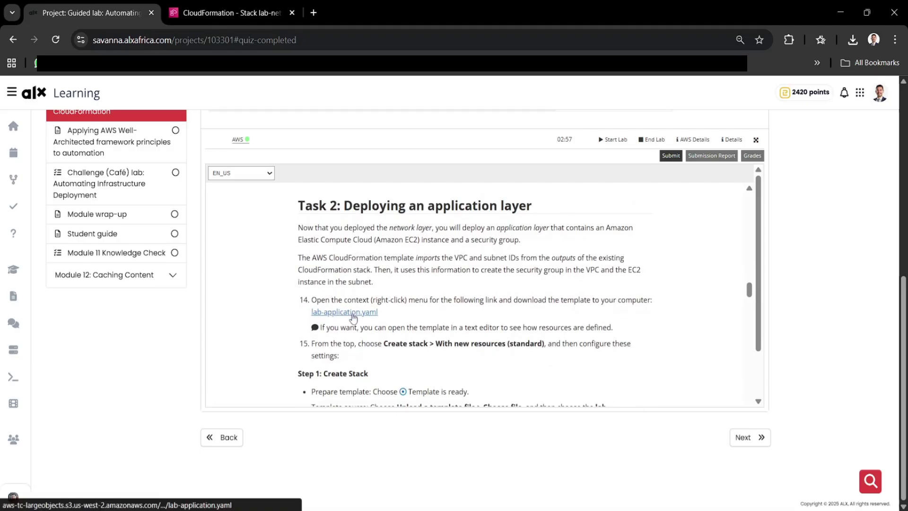
click(352, 312)
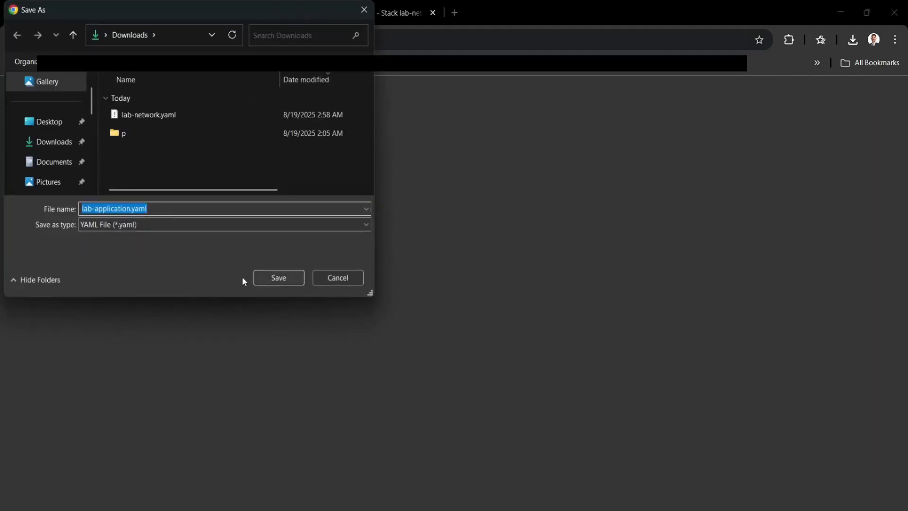
click(275, 279)
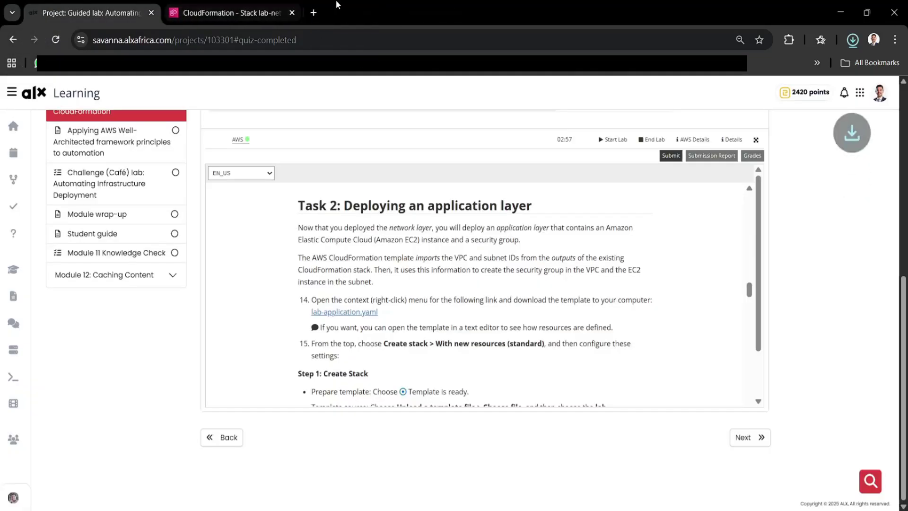
click(256, 4)
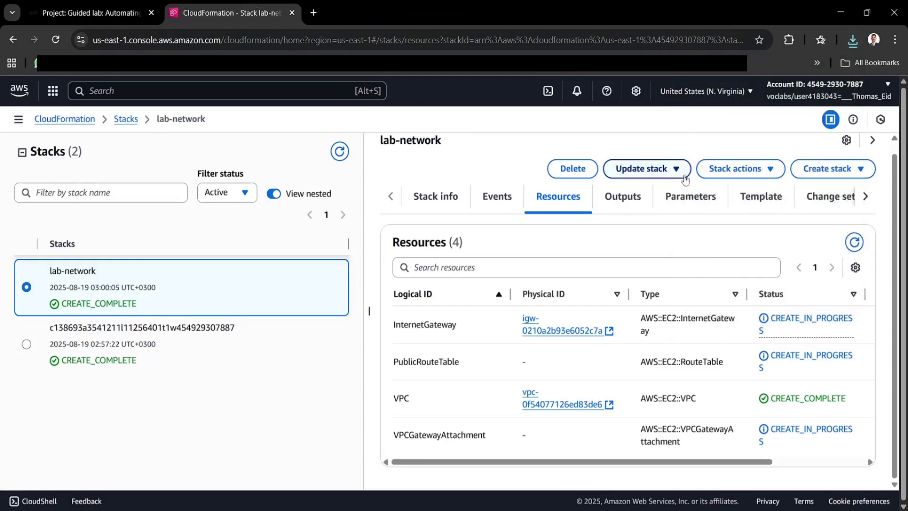
- Start creating a stack with new resources from an existing template, uploading lab-application.yaml as the template file
click(816, 172)
click(803, 190)
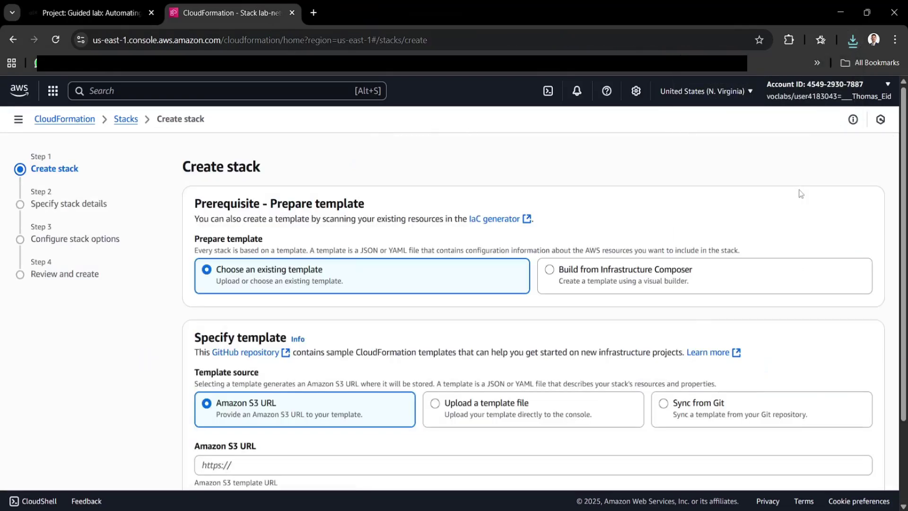
click(544, 411)
scroll(538, 401, down, 2)
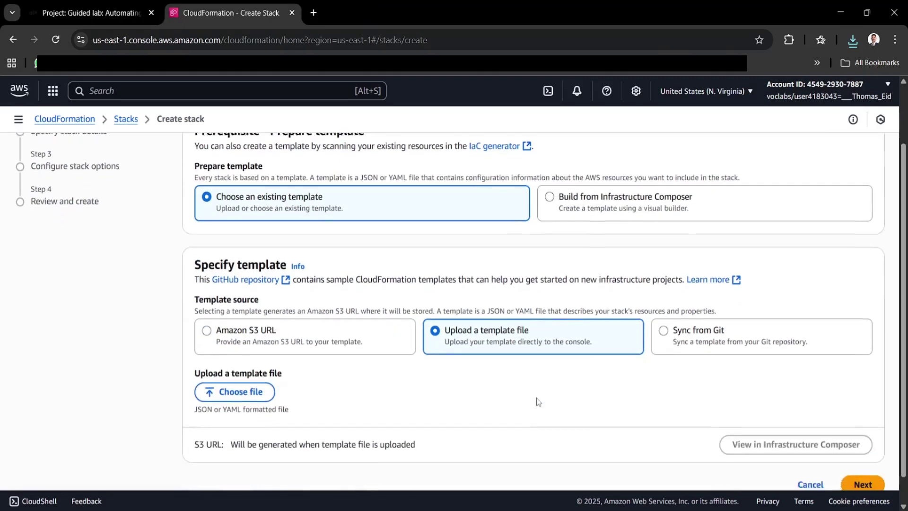
click(260, 363)
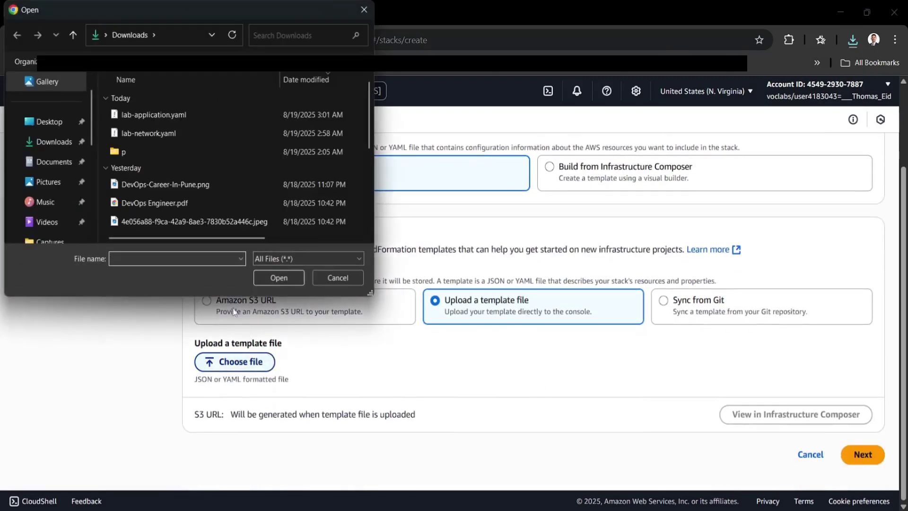
click(171, 116)
click(275, 279)
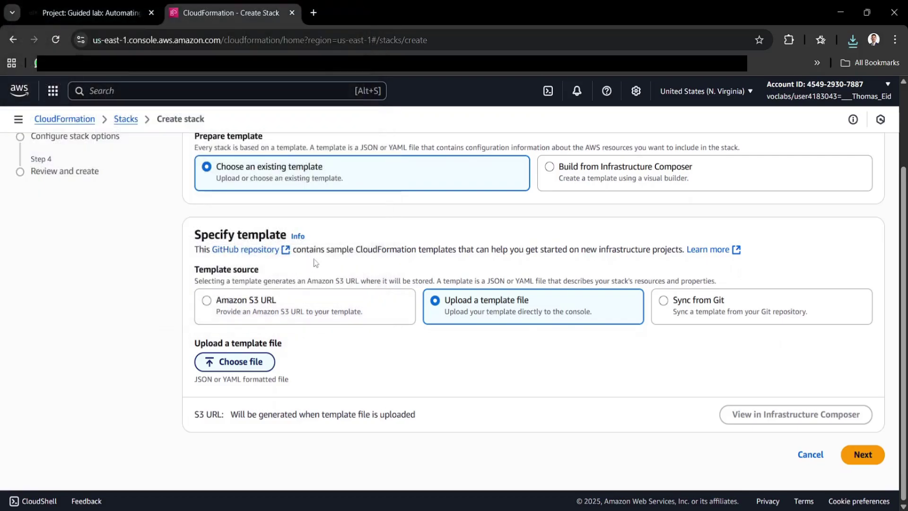
scroll(603, 380, down, 1)
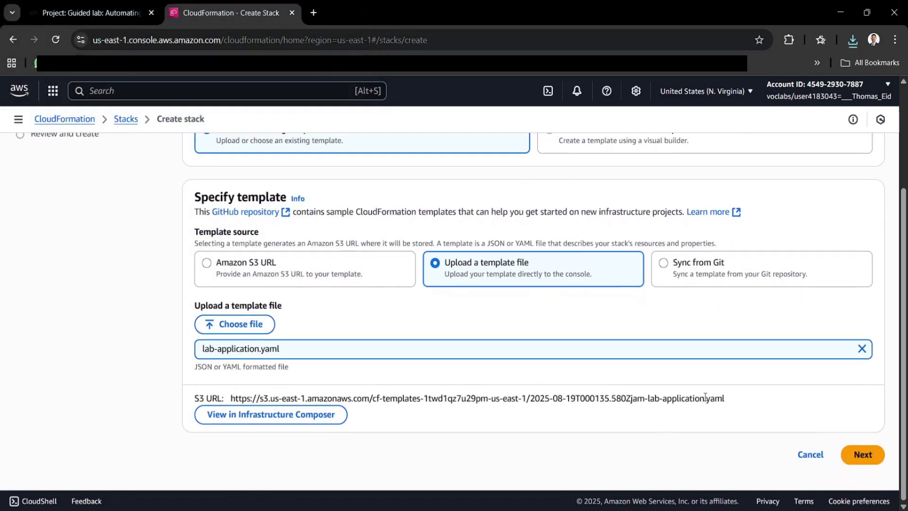
click(871, 456)
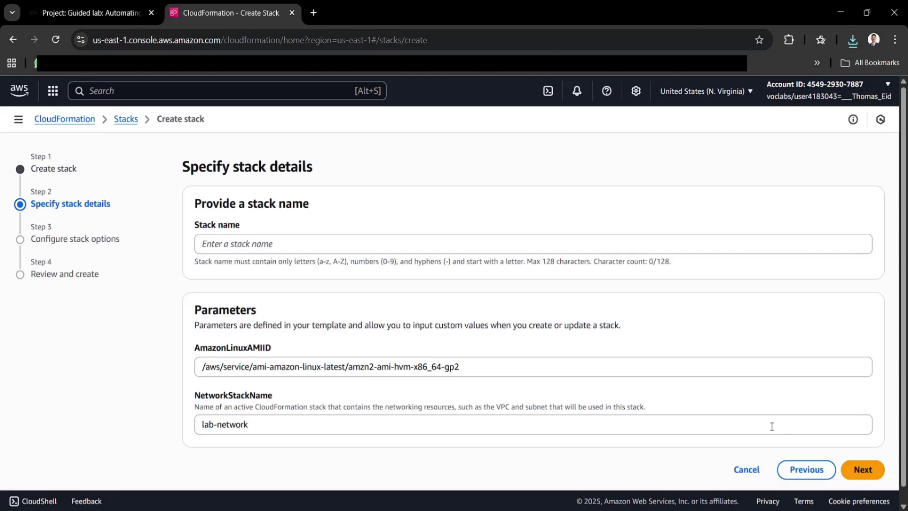
- Name the stack lab-application, copied from the lab instructions, and proceed with the default parameters
click(104, 12)
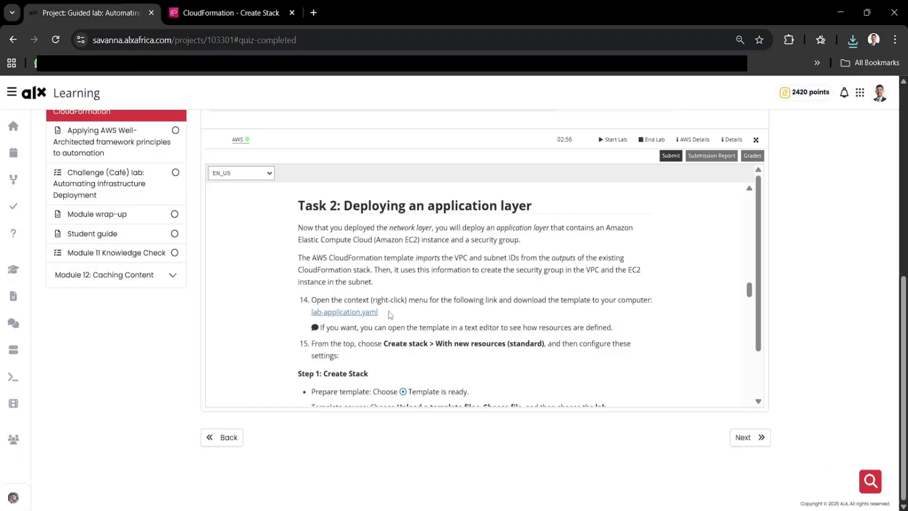
scroll(402, 325, down, 3)
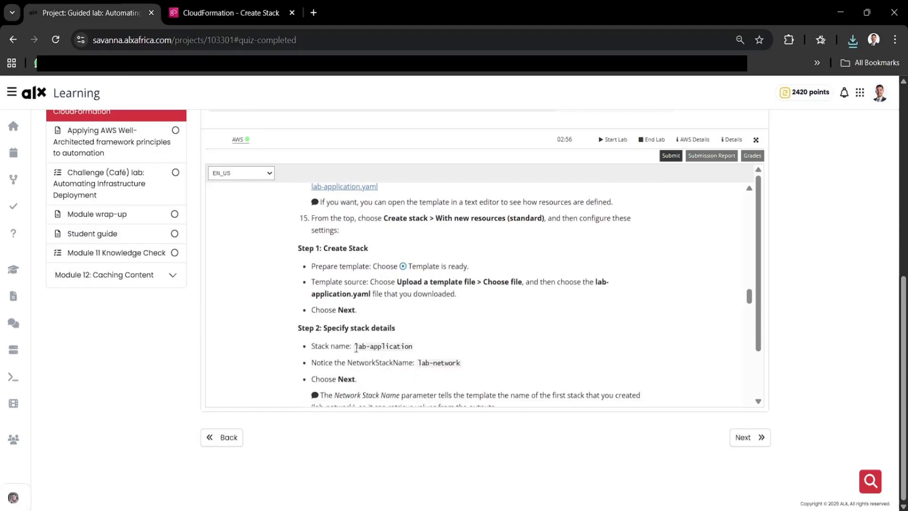
drag(356, 349, 413, 349)
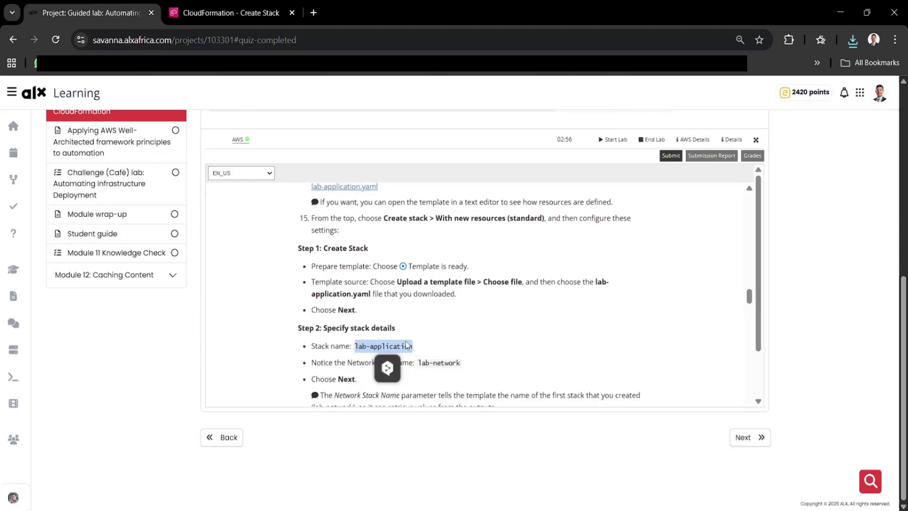
key(ctrl+c)
click(231, 13)
click(334, 244)
key(ctrl+v)
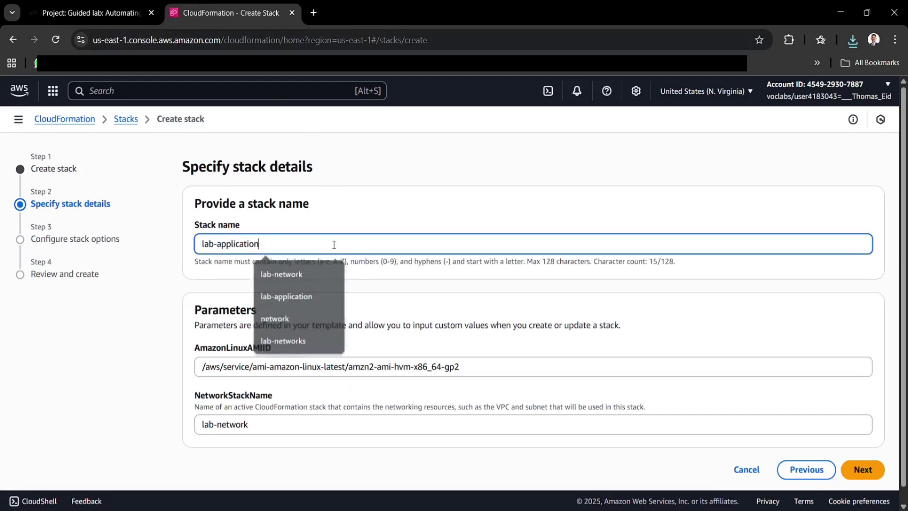
click(861, 470)
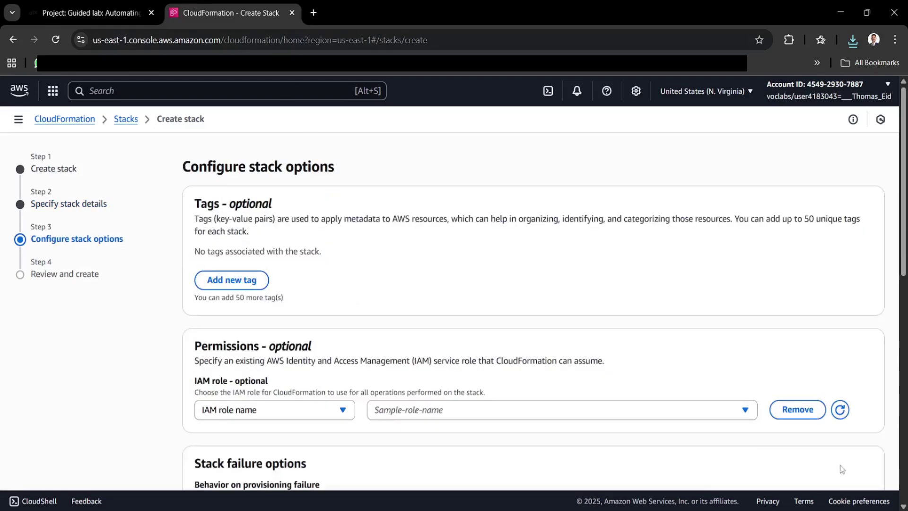
- Keep the stack options at their defaults and submit the lab-application stack for creation
scroll(520, 348, down, 7)
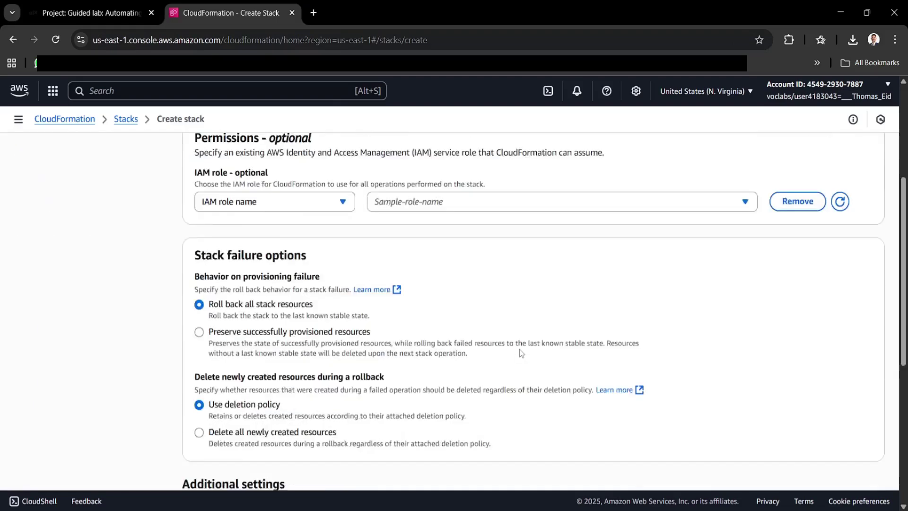
scroll(587, 374, down, 4)
click(857, 464)
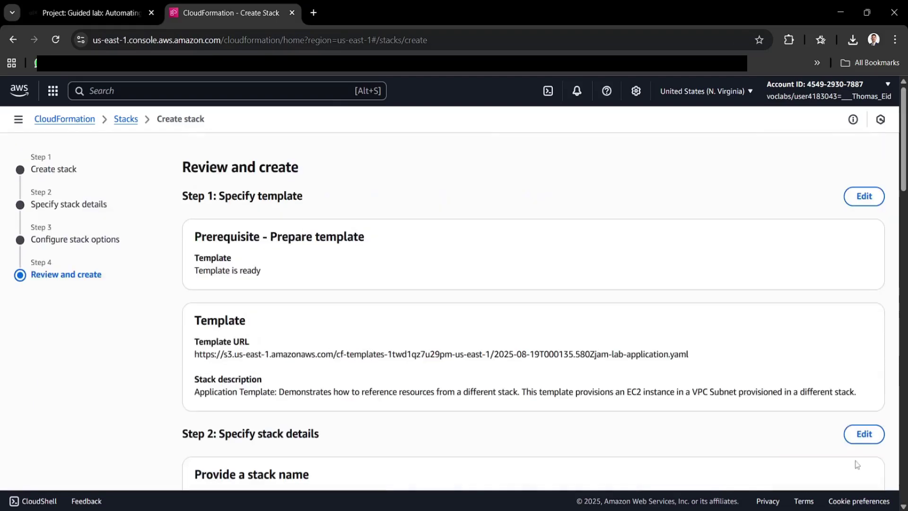
scroll(857, 465, down, 20)
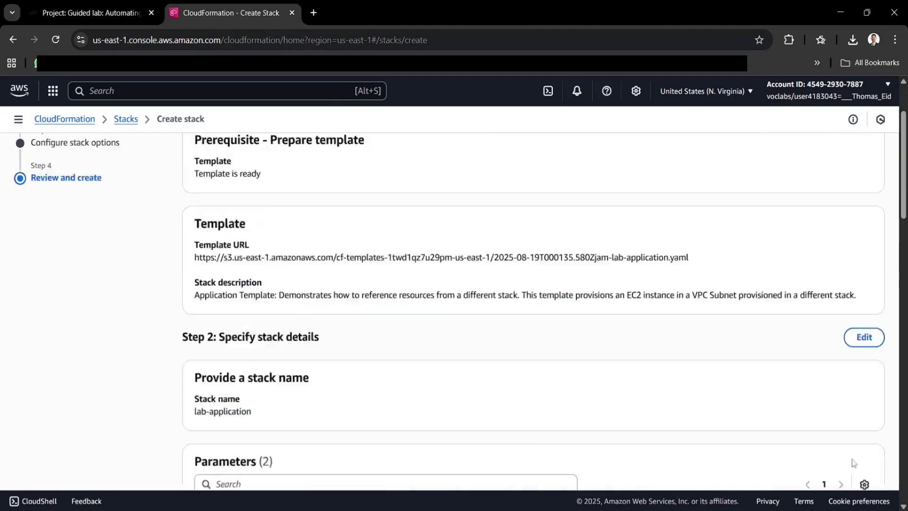
click(849, 463)
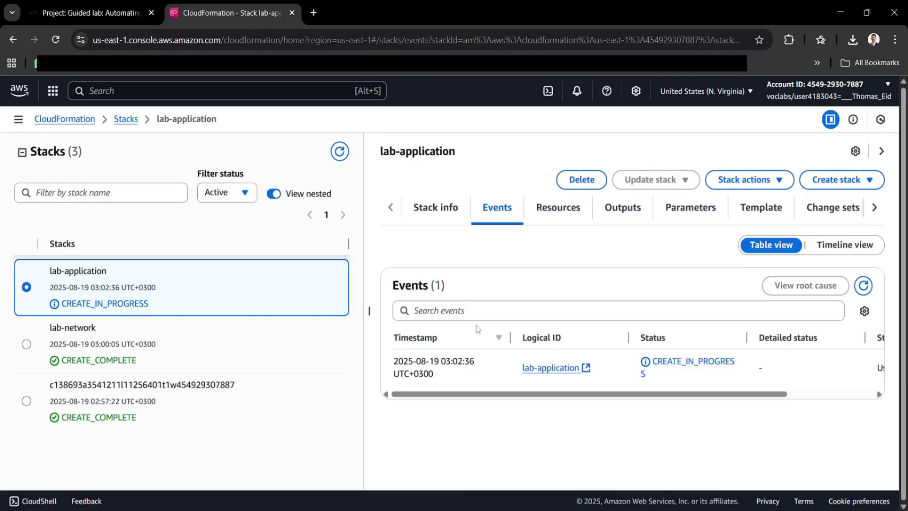
- Check the lab-application stack's information, refreshing the overview and the stack list to update its creation status
click(427, 209)
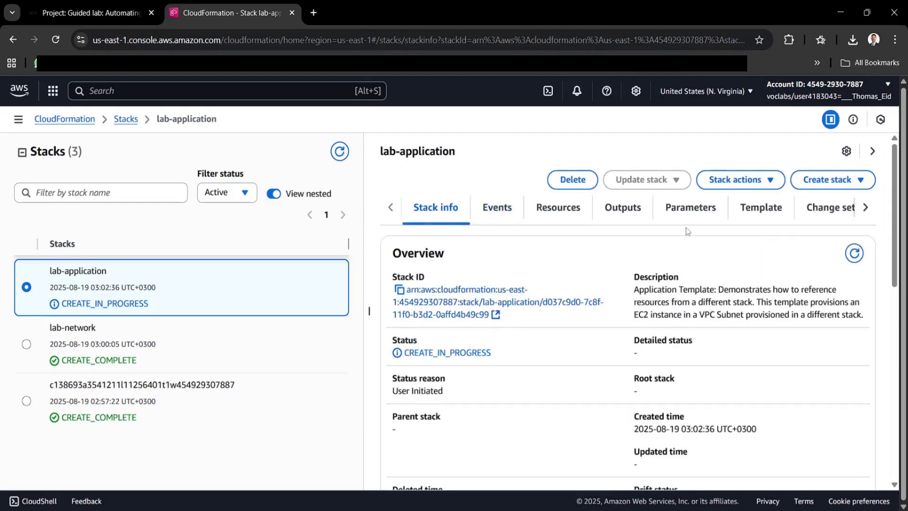
click(855, 253)
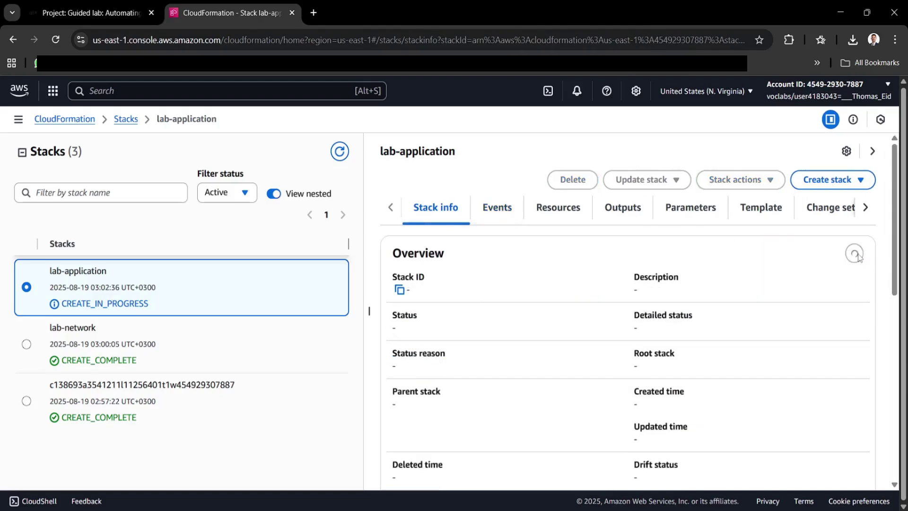
click(337, 157)
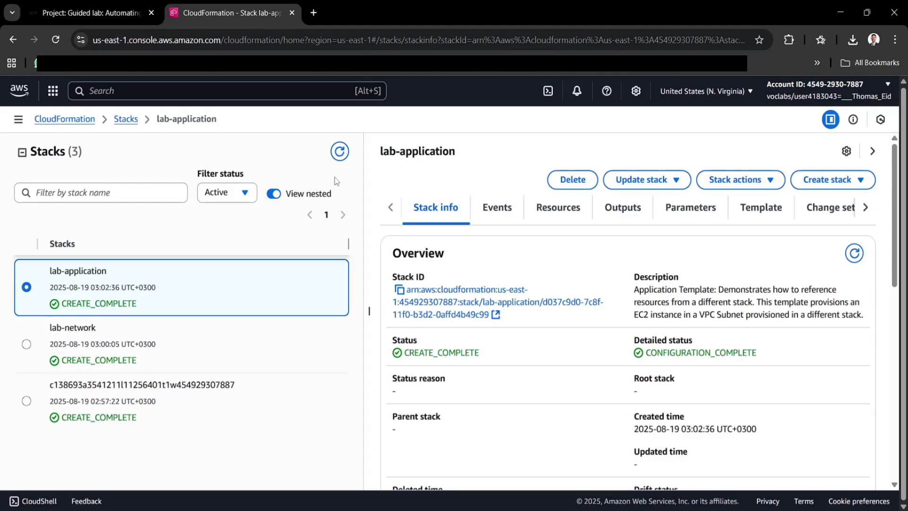
- Open the sample website from the URL in the lab-application stack's outputs, continuing to the site without HTTPS
click(615, 208)
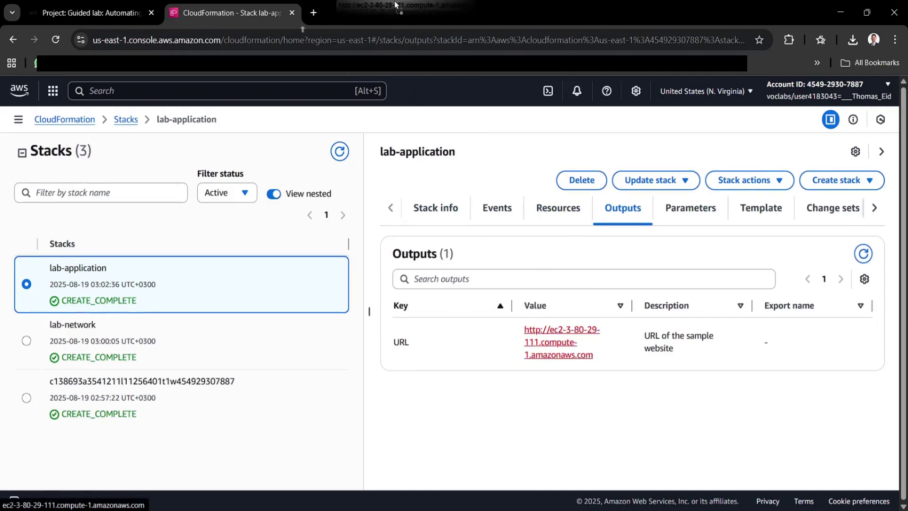
click(538, 343)
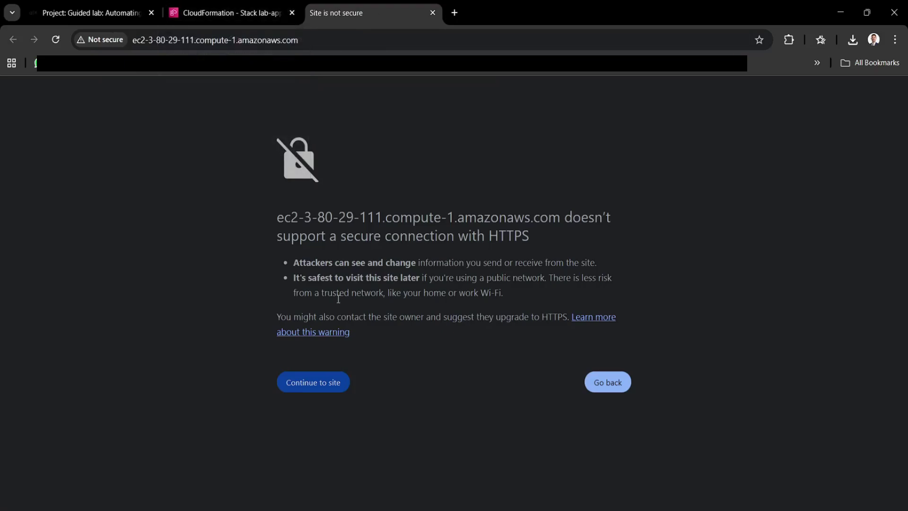
click(326, 386)
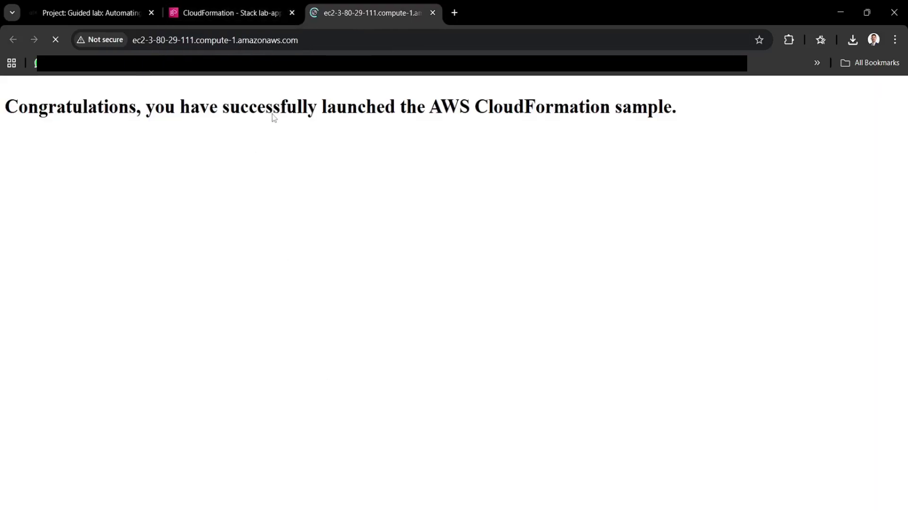
triple_click(296, 207)
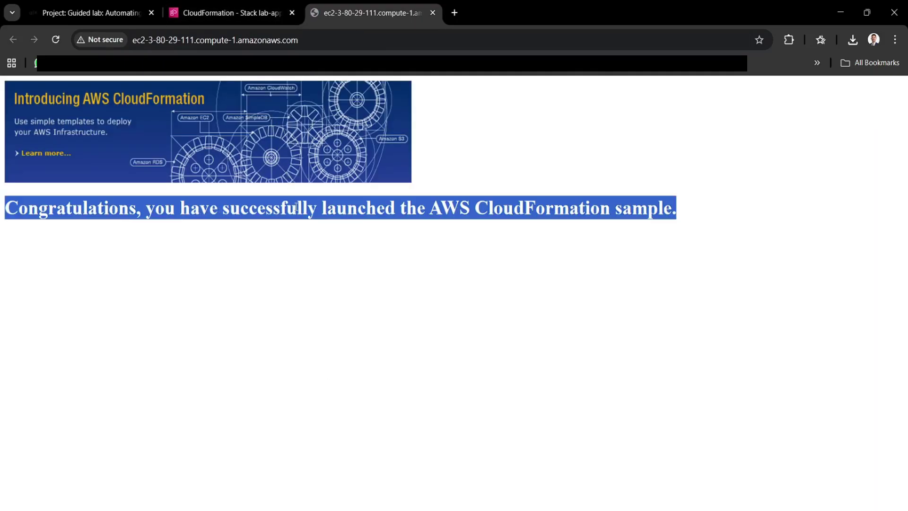
click(266, 273)
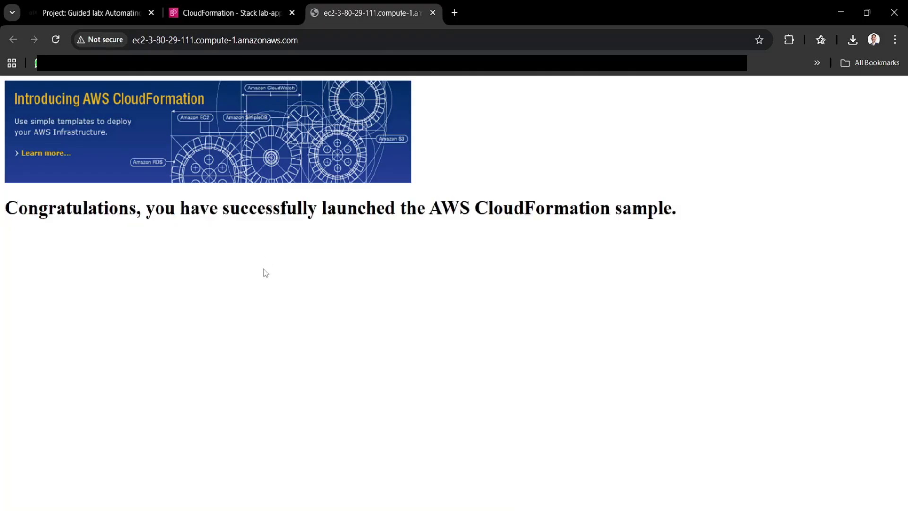
- Go to the EC2 console's security groups and examine the inbound rules of the Web Server Security Group
click(272, 14)
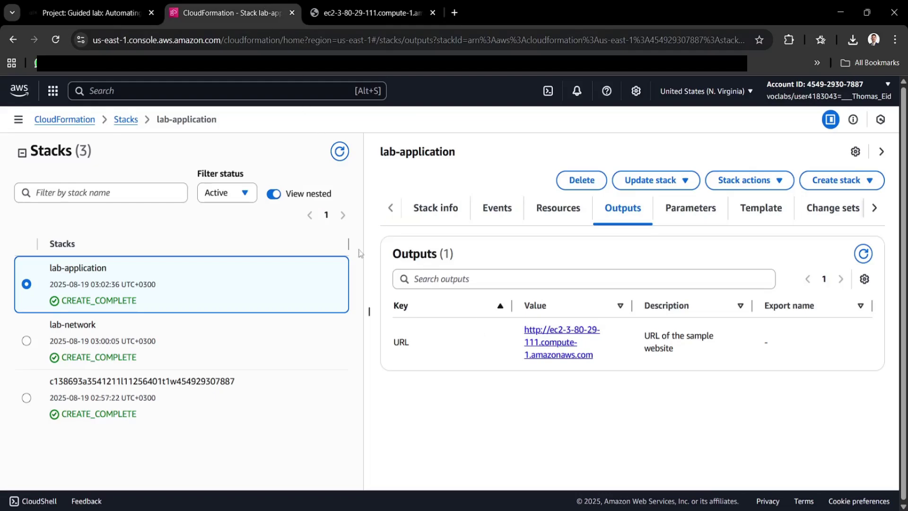
click(140, 92)
text(ec2)
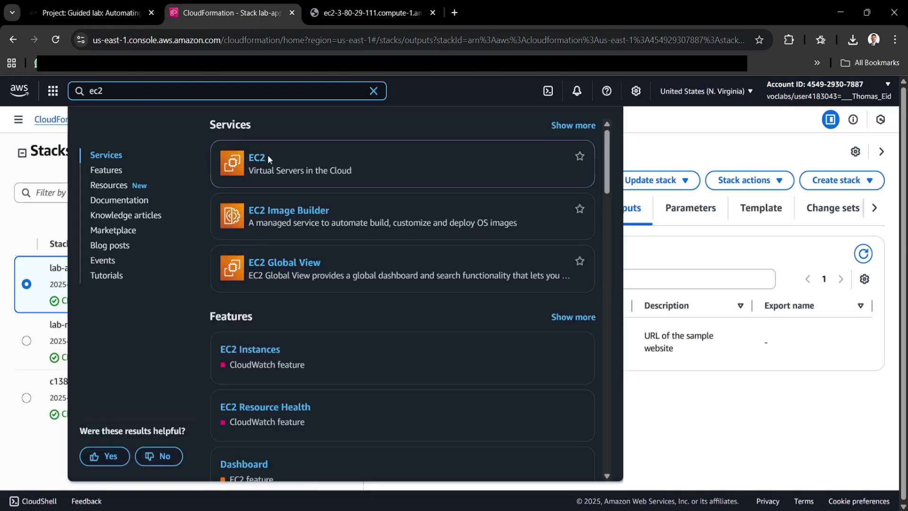
click(262, 162)
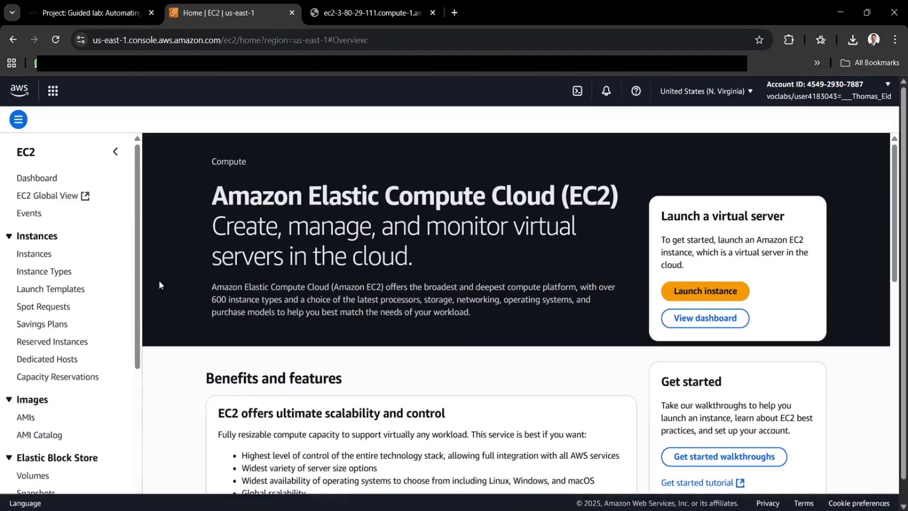
scroll(61, 463, down, 4)
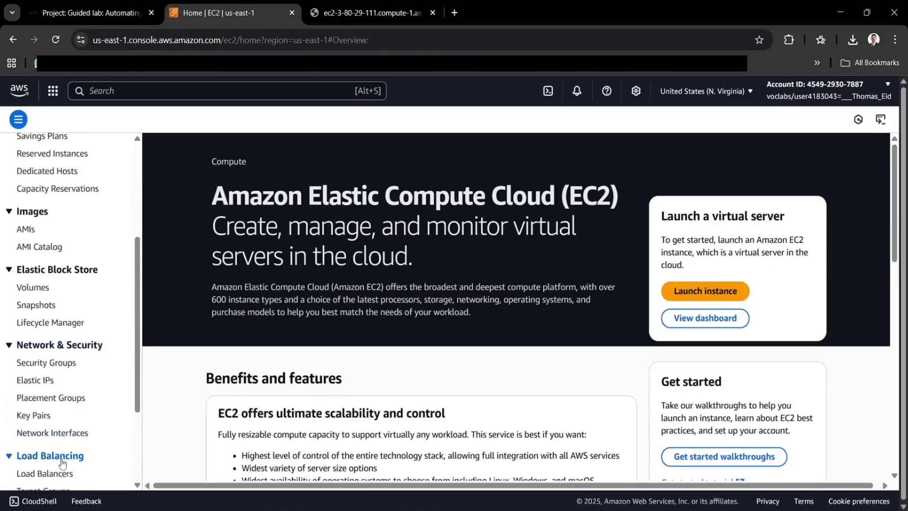
click(66, 372)
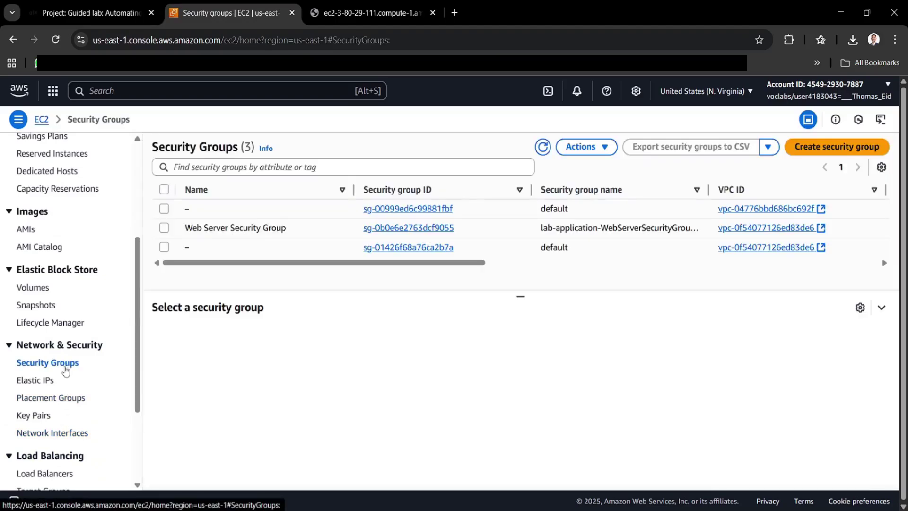
click(164, 229)
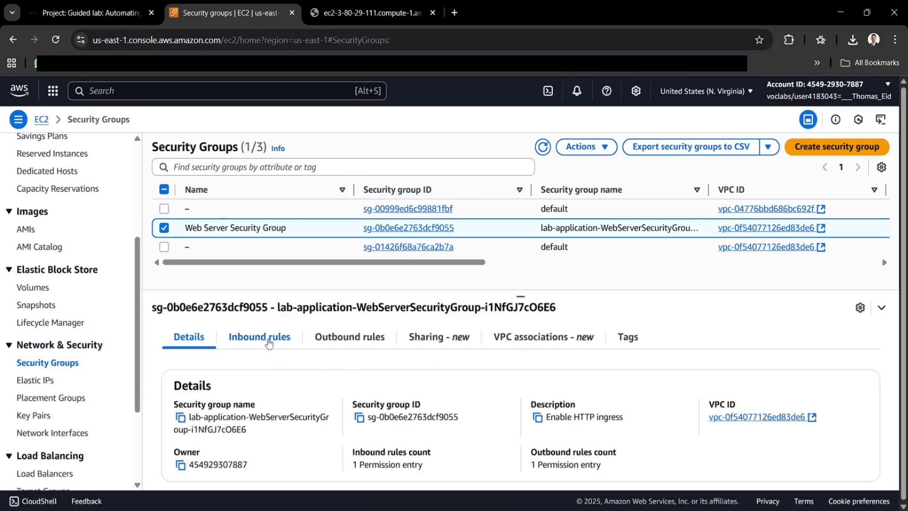
click(266, 339)
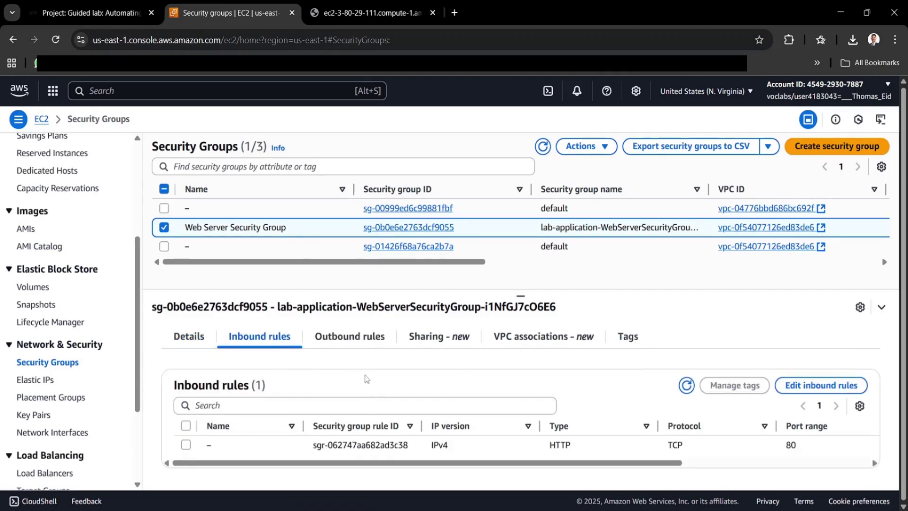
- Return to the CloudFormation stacks and start a direct update of the lab-application stack
click(130, 91)
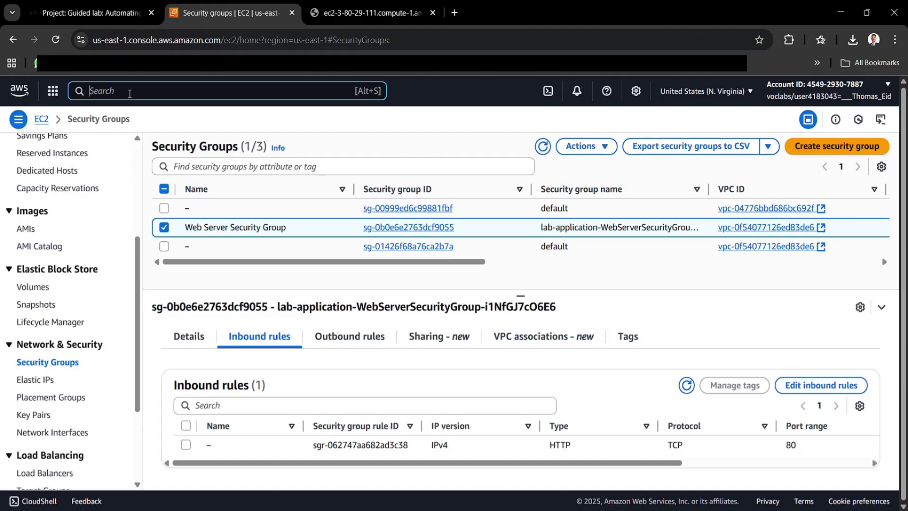
text(clou)
text(f)
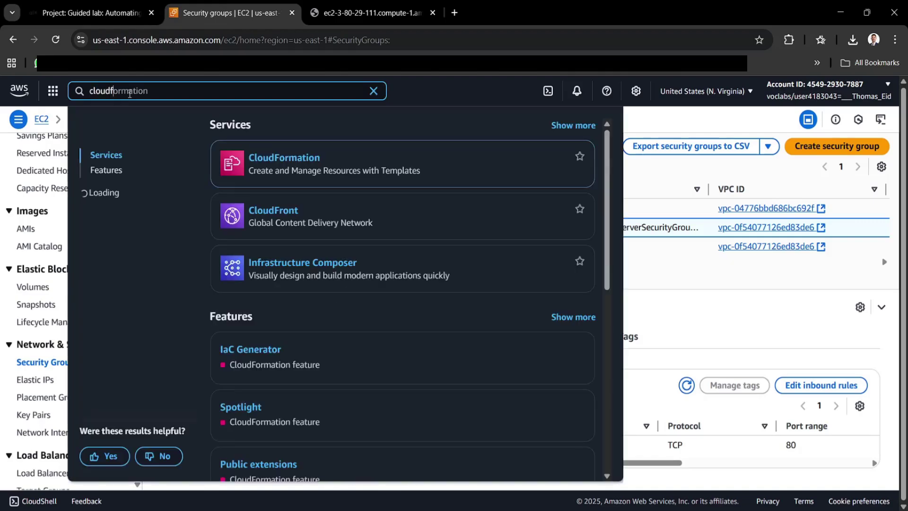
click(270, 160)
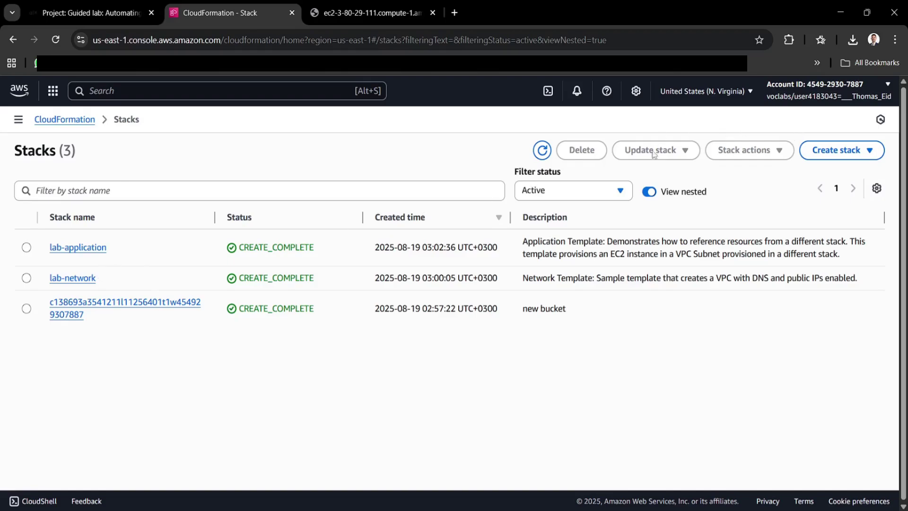
click(26, 248)
click(657, 150)
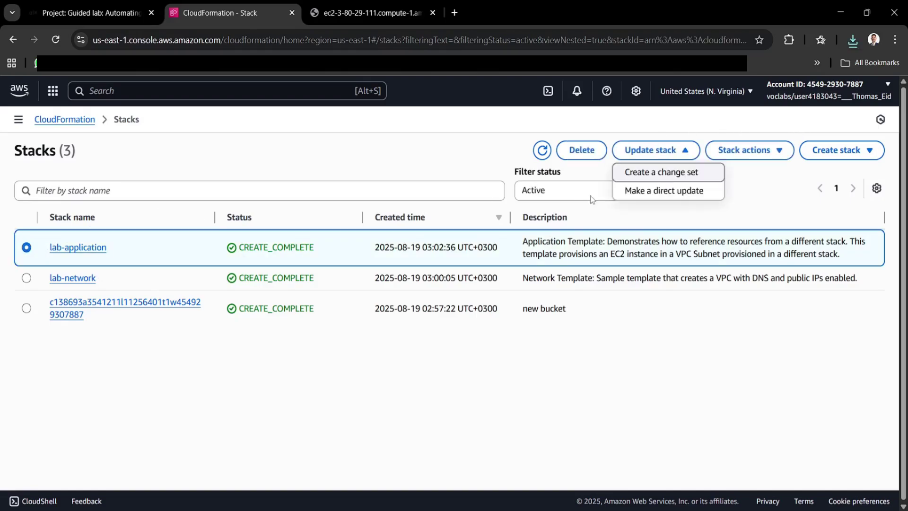
click(636, 194)
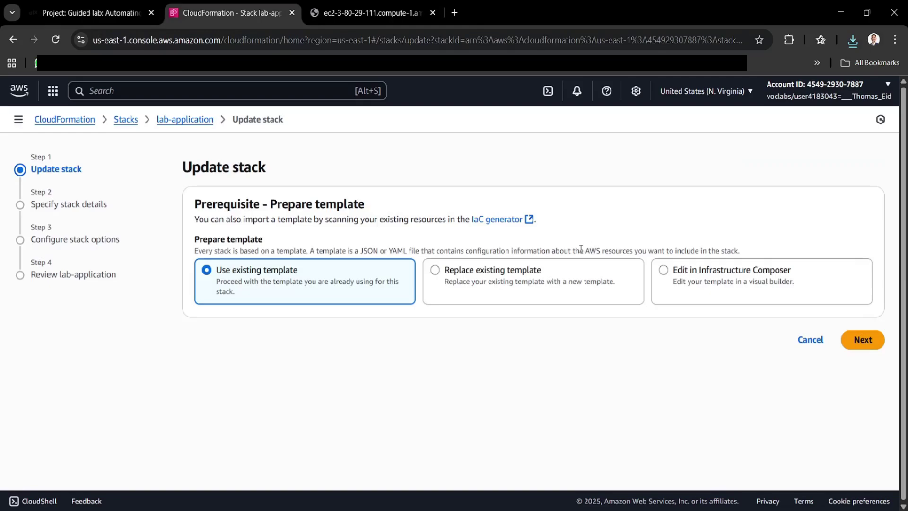
click(527, 280)
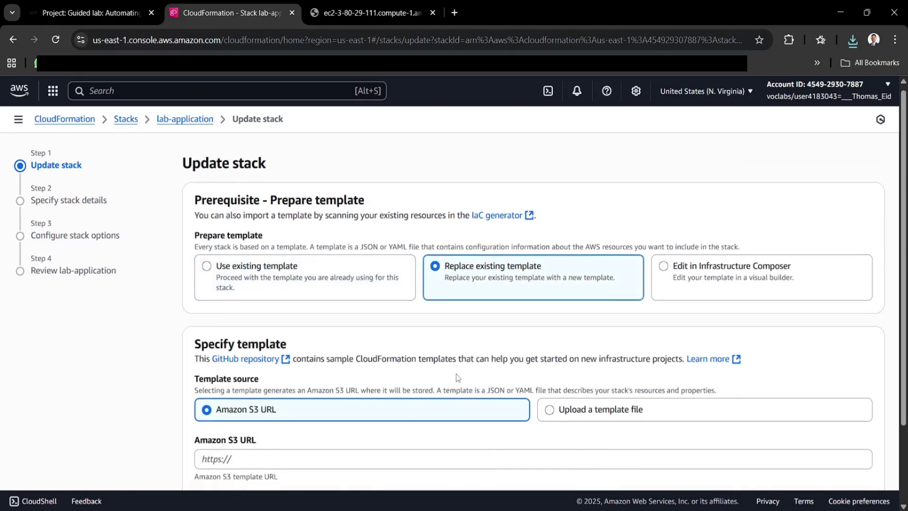
scroll(456, 374, down, 2)
scroll(453, 376, down, 1)
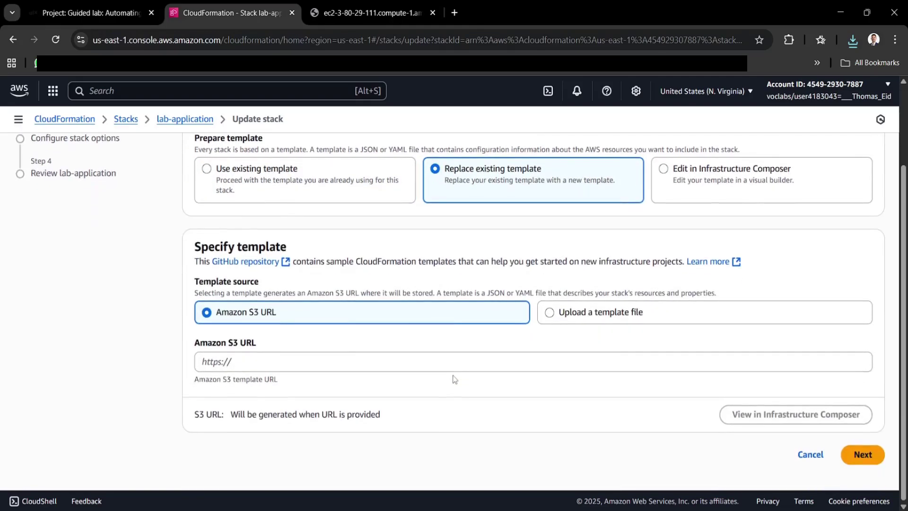
click(341, 178)
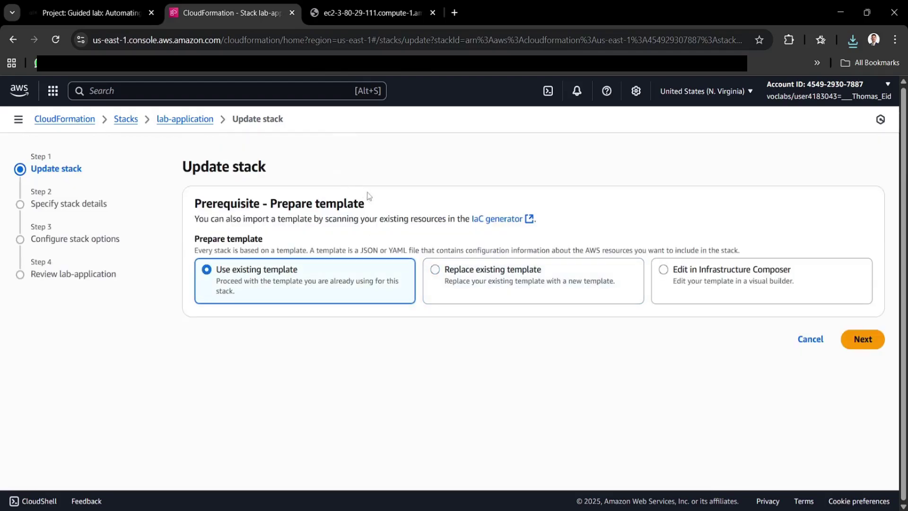
- Replace the stack's existing template by uploading lab-application2.yaml from the Downloads folder, and continue to the stack details
click(511, 284)
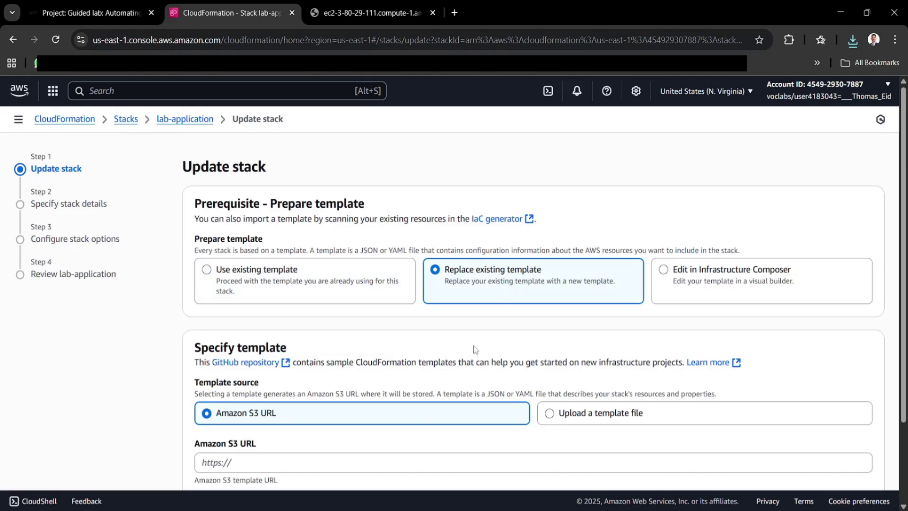
scroll(476, 350, down, 1)
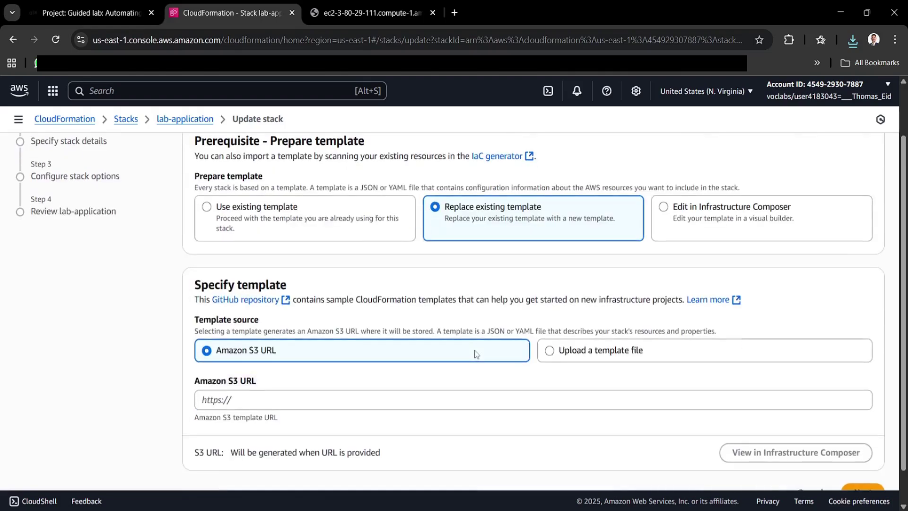
scroll(414, 364, down, 1)
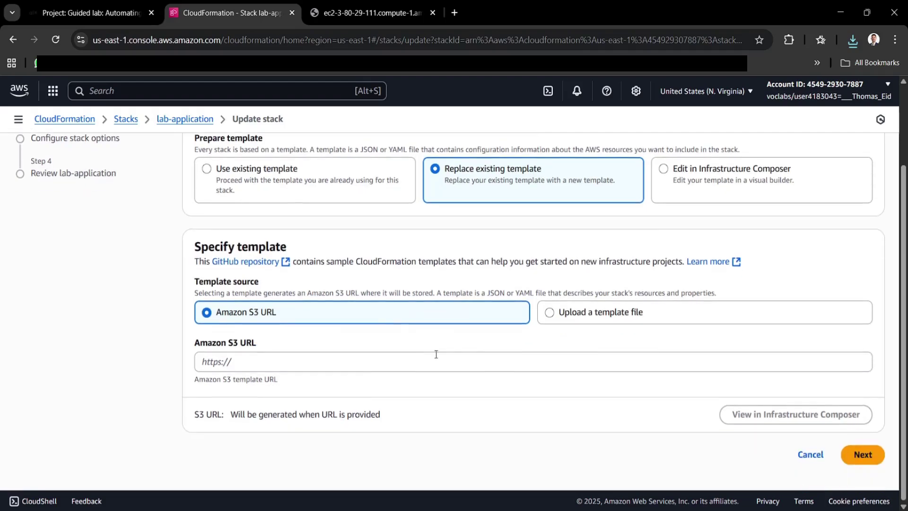
click(580, 320)
click(250, 365)
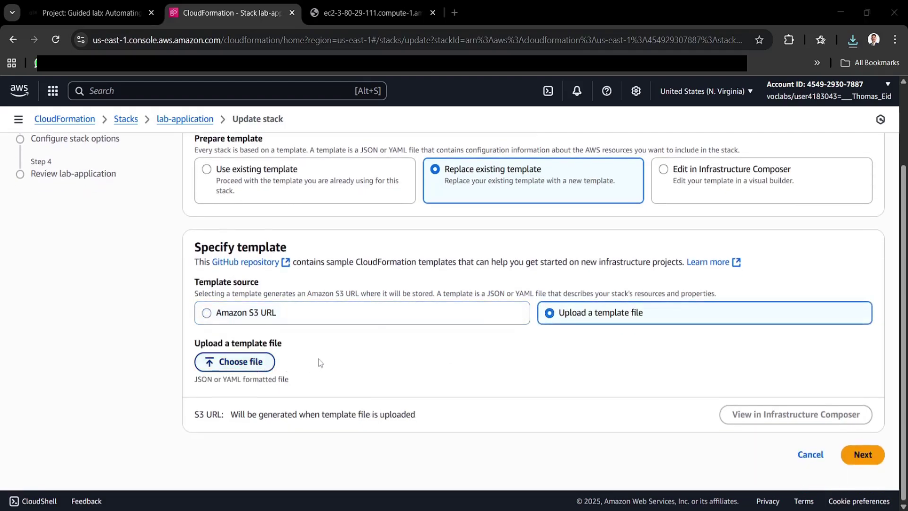
click(172, 116)
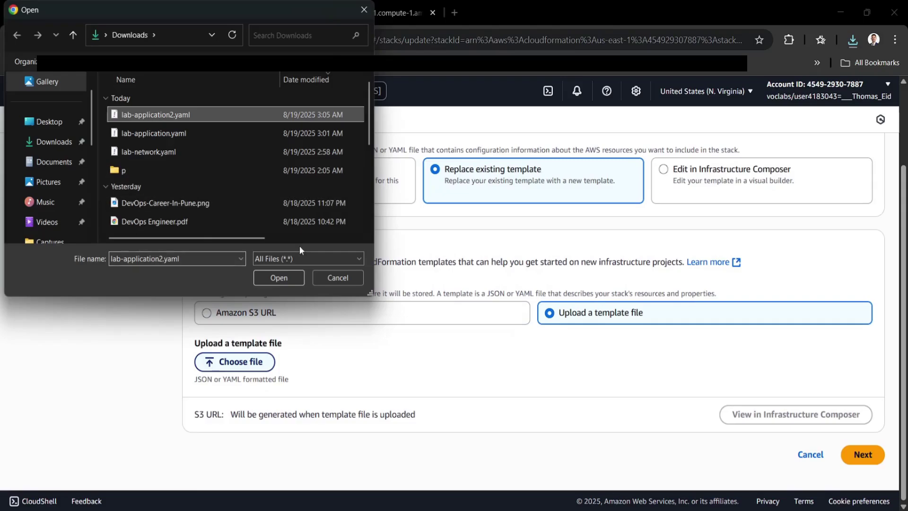
click(279, 279)
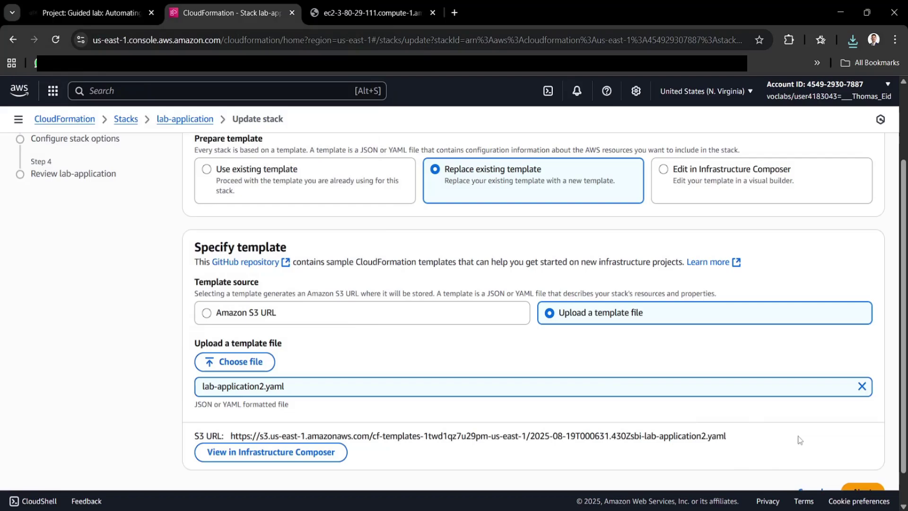
scroll(804, 448, down, 1)
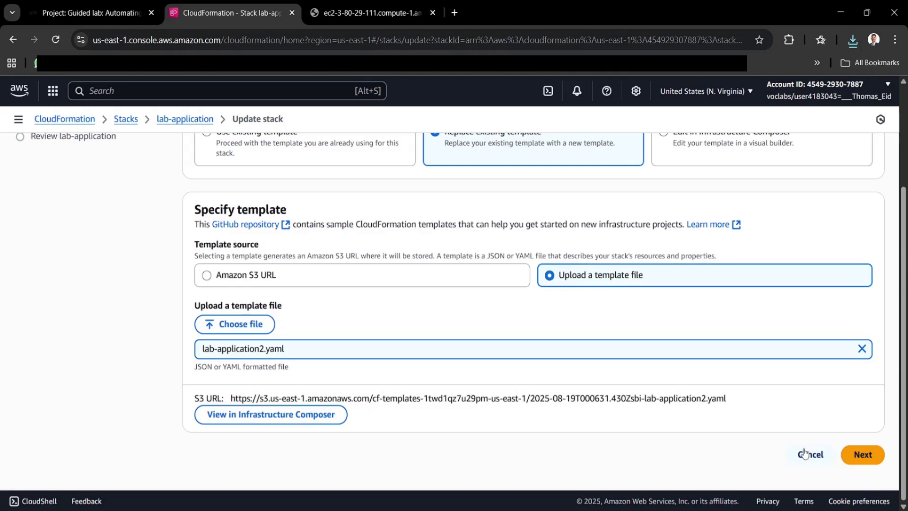
click(841, 462)
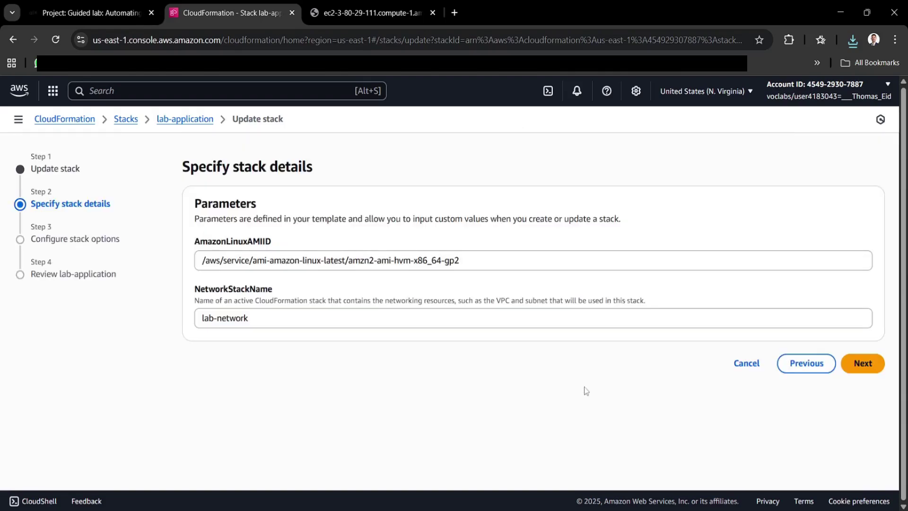
- Keep the existing parameters and stack options, review the change set preview and submit the lab-application update, refreshing its events
click(872, 372)
scroll(622, 419, down, 6)
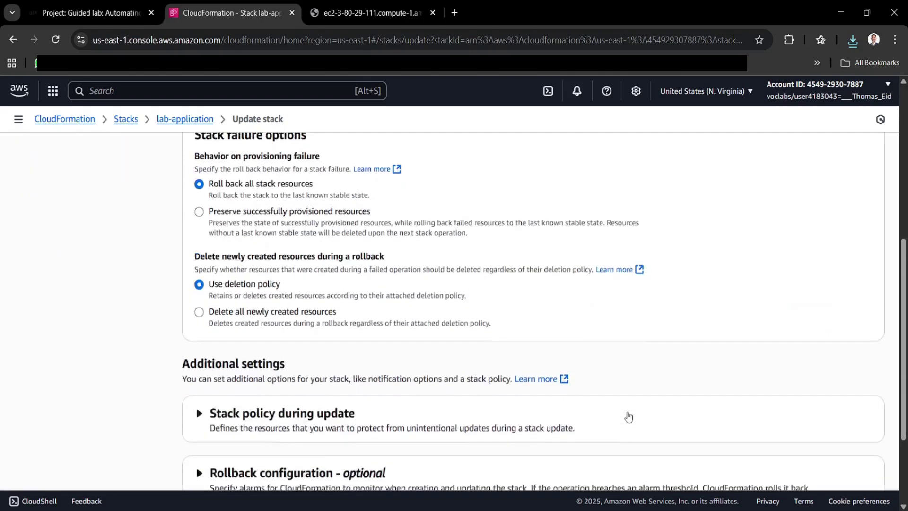
scroll(629, 418, down, 3)
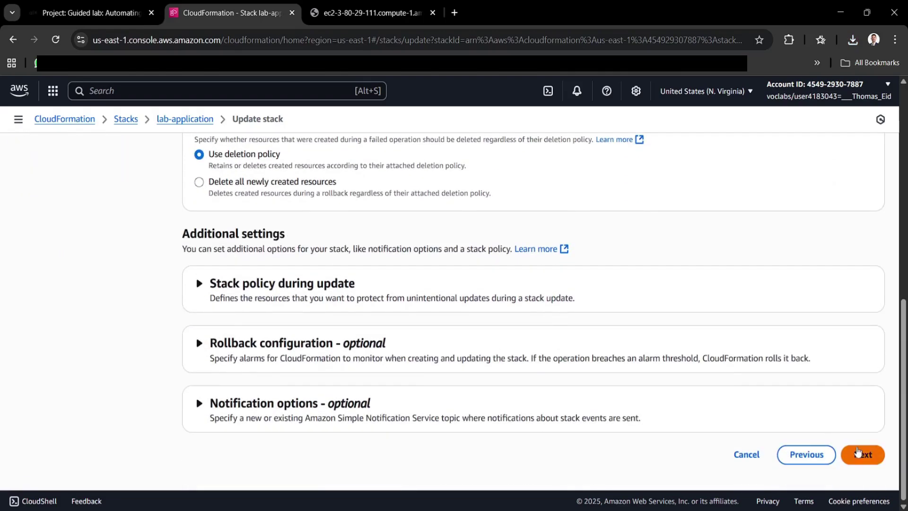
click(858, 454)
scroll(502, 388, down, 10)
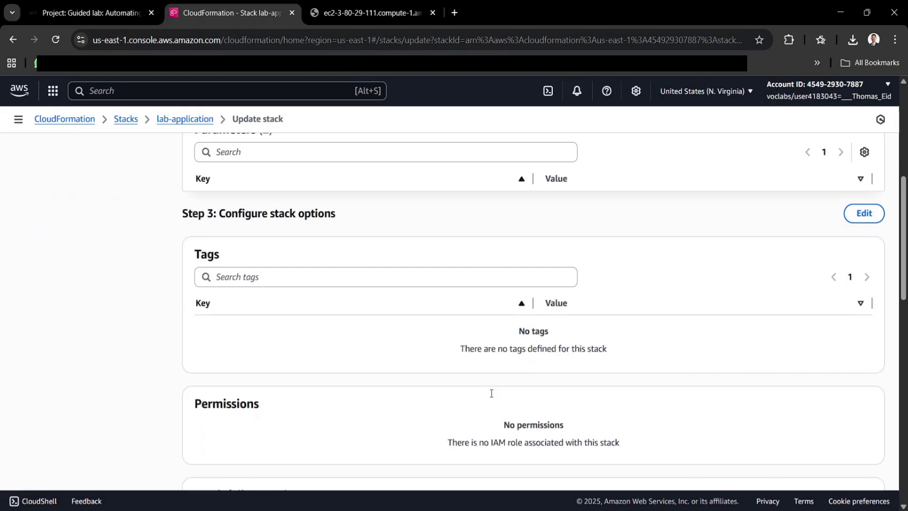
scroll(491, 397, down, 9)
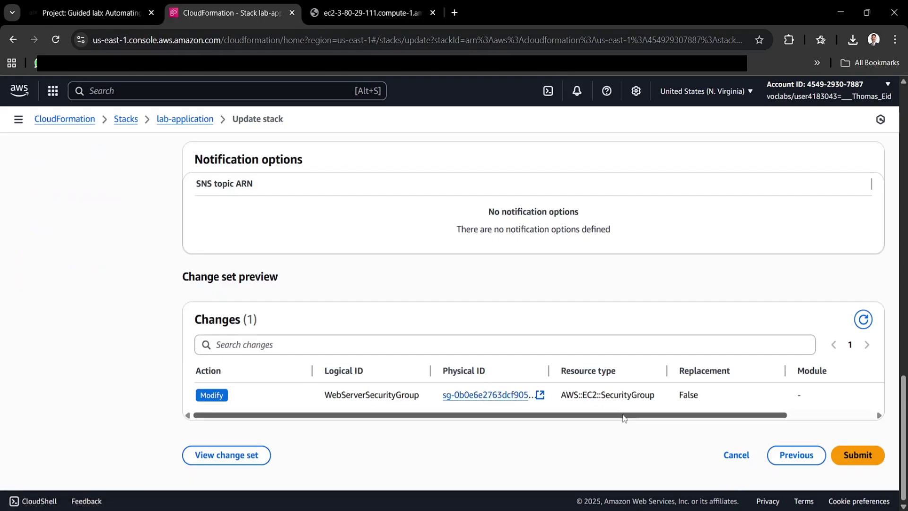
drag(623, 418, 737, 423)
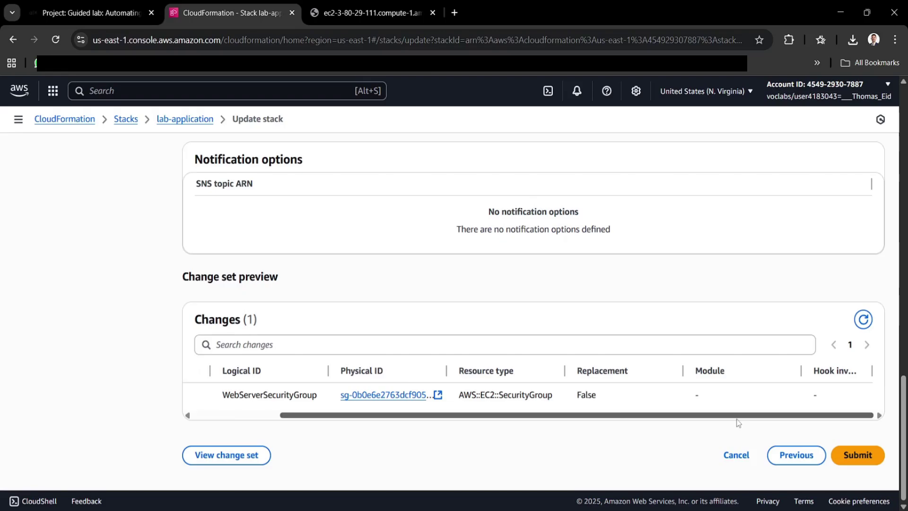
click(844, 455)
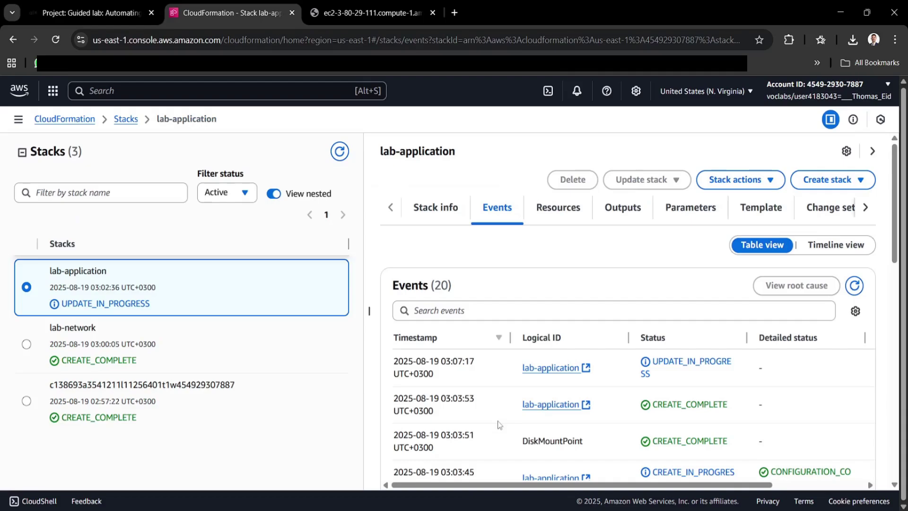
click(854, 285)
- Go to the EC2 console's security groups and check the updated inbound rules and port ranges of the Web Server Security Group
click(156, 92)
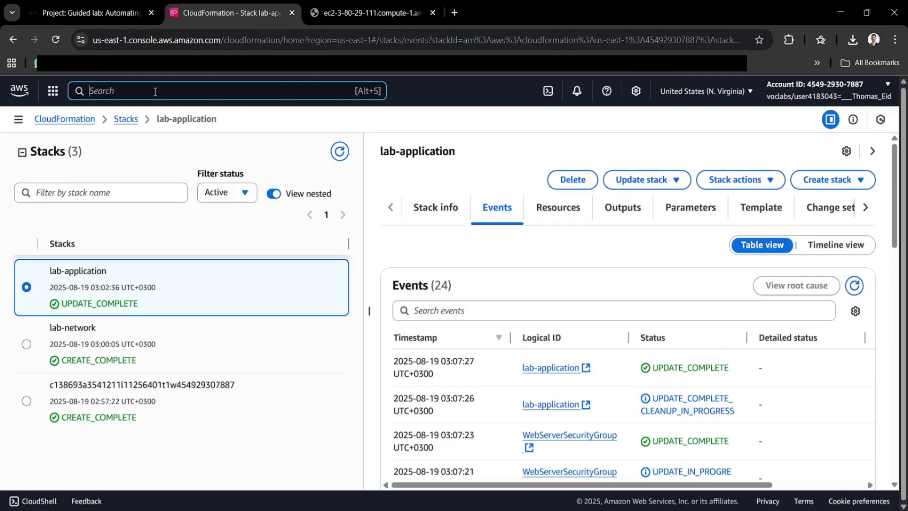
text(ec2)
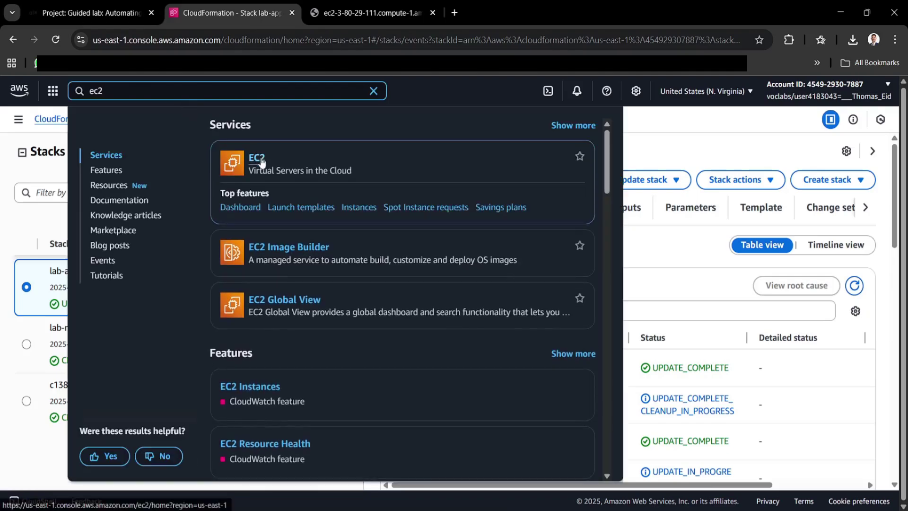
click(261, 162)
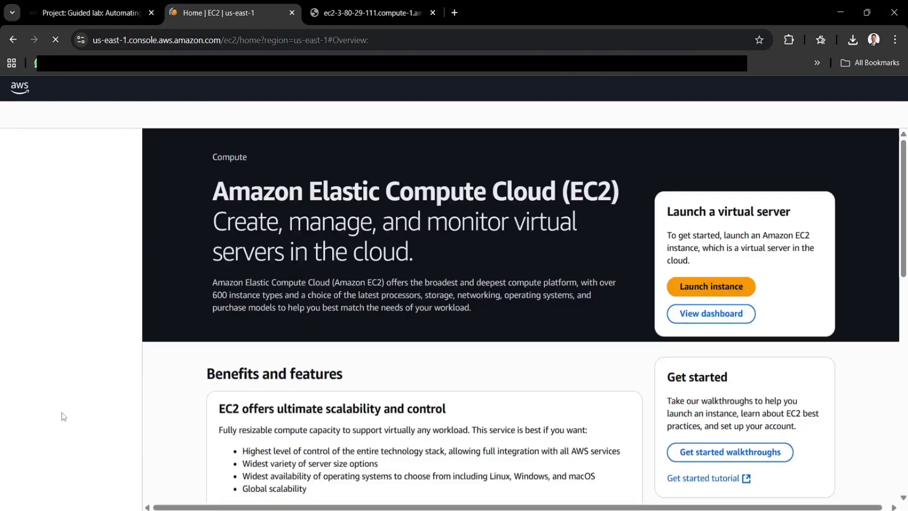
scroll(61, 416, down, 2)
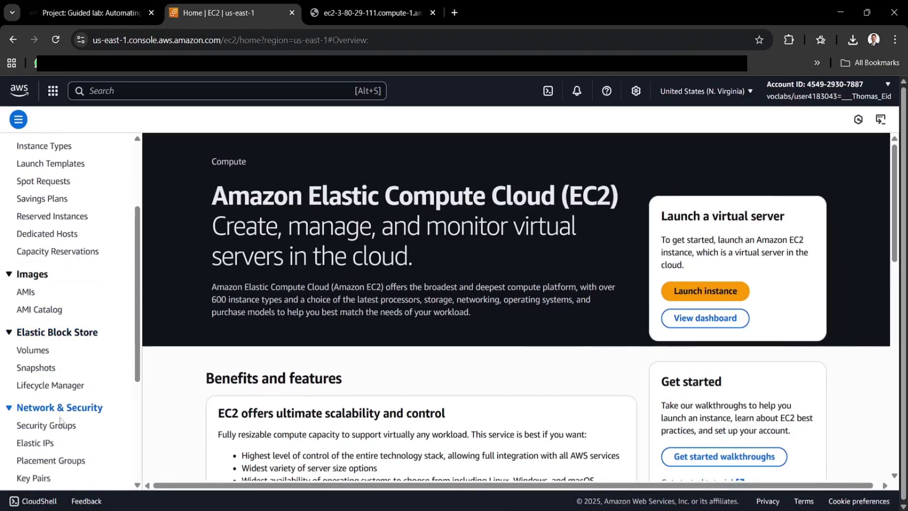
click(61, 426)
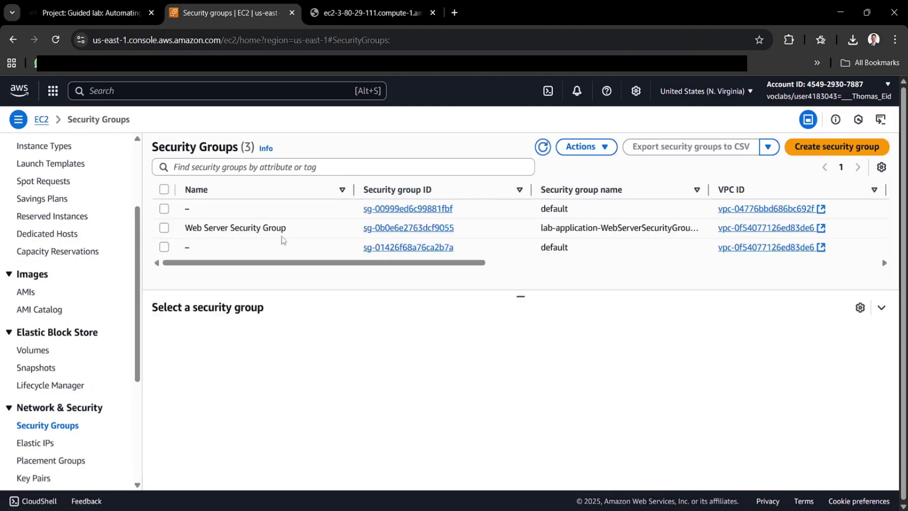
click(164, 228)
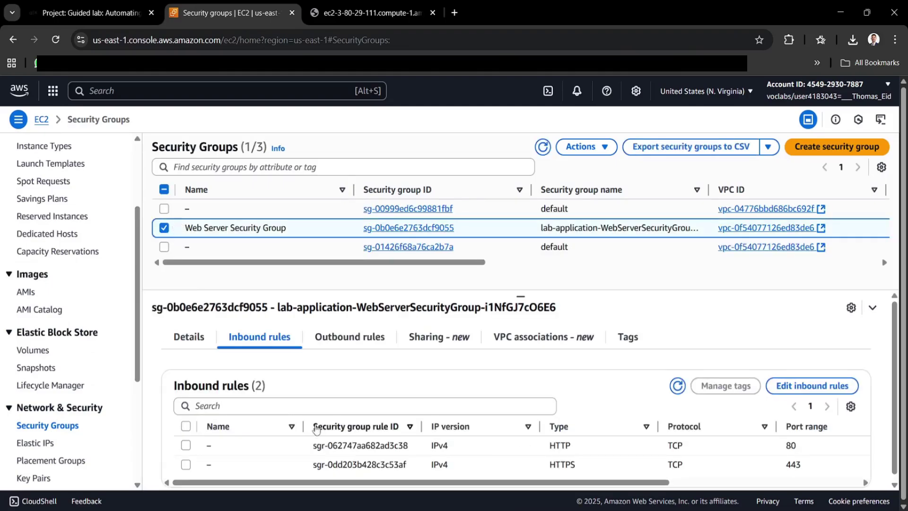
drag(818, 468, 783, 469)
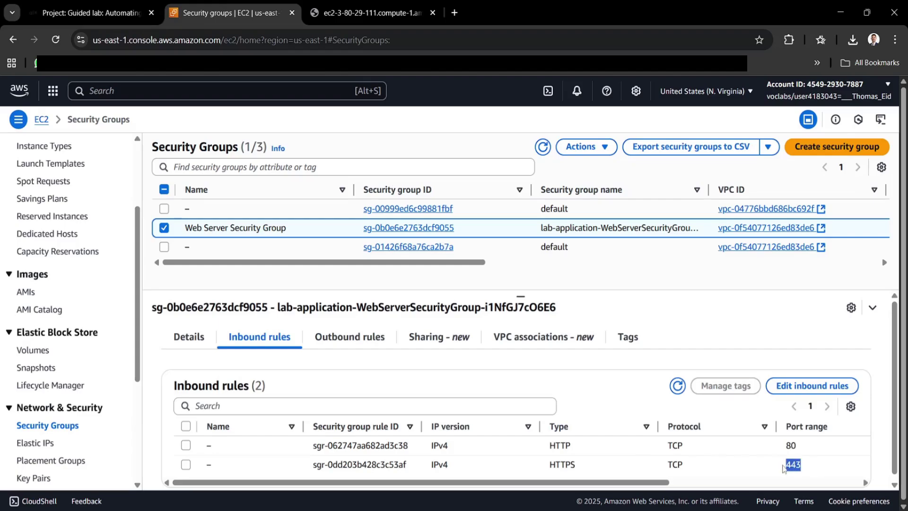
click(798, 475)
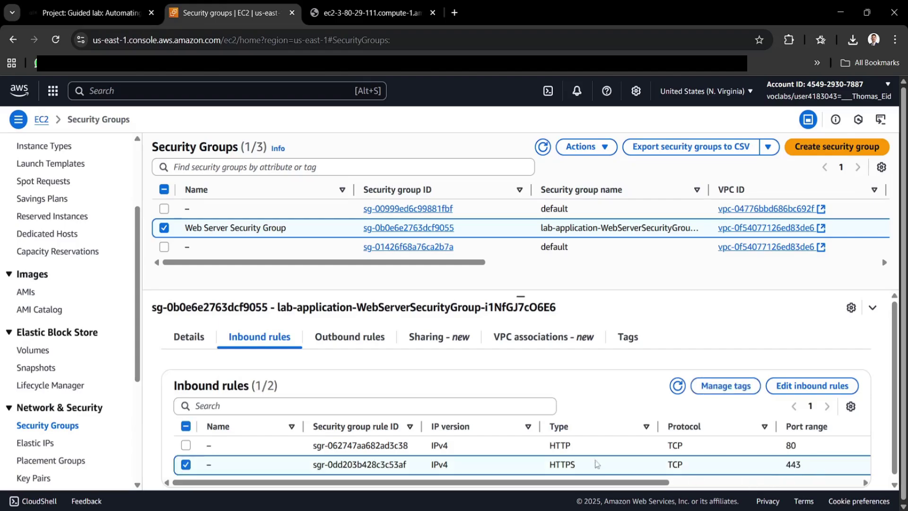
- Return to the CloudFormation stacks and delete the lab-application stack, refreshing the stack list to update its status
click(232, 90)
text(cloud WAN)
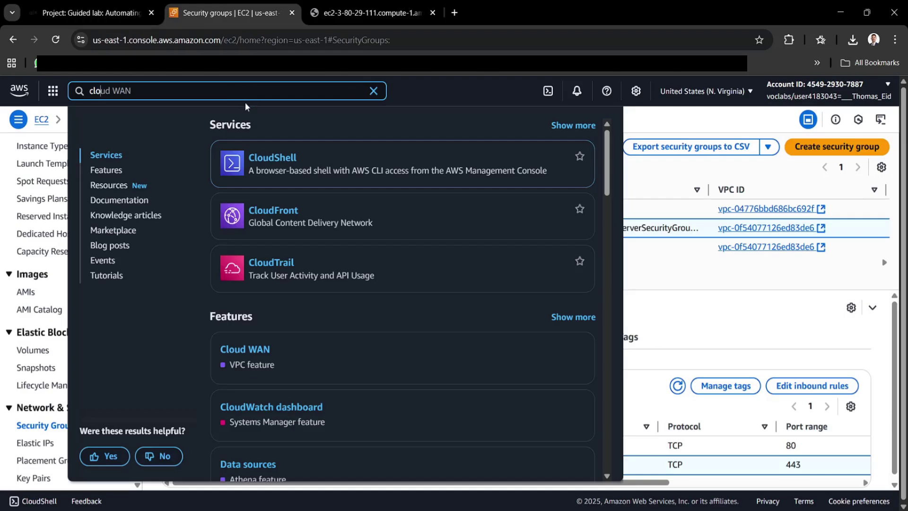
key(shift+End)
text(udformation)
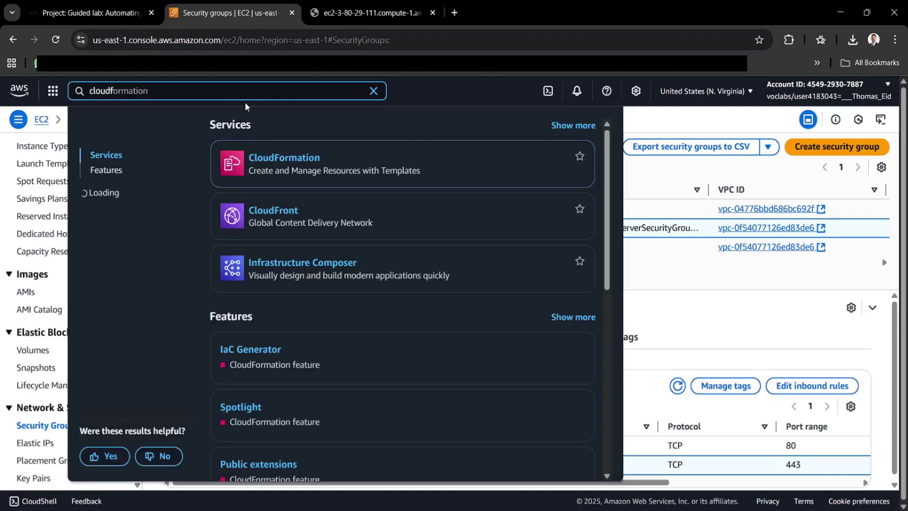
click(311, 165)
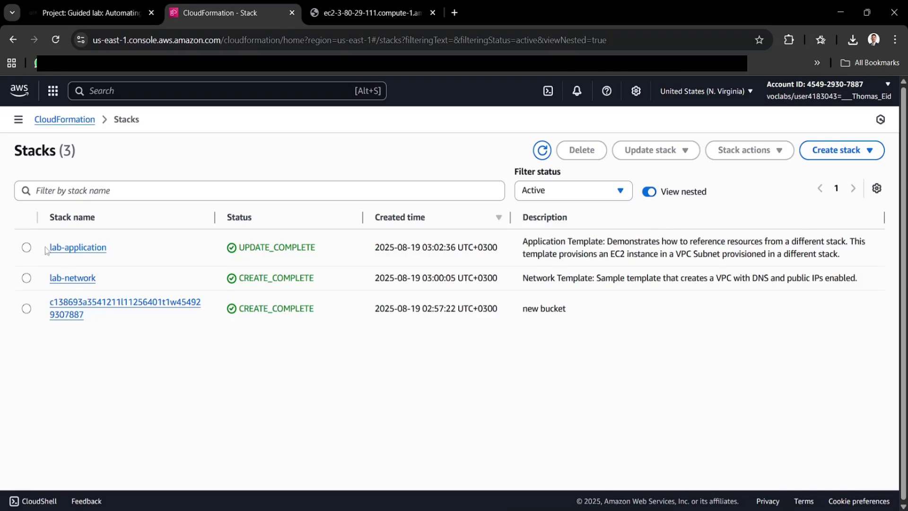
click(27, 248)
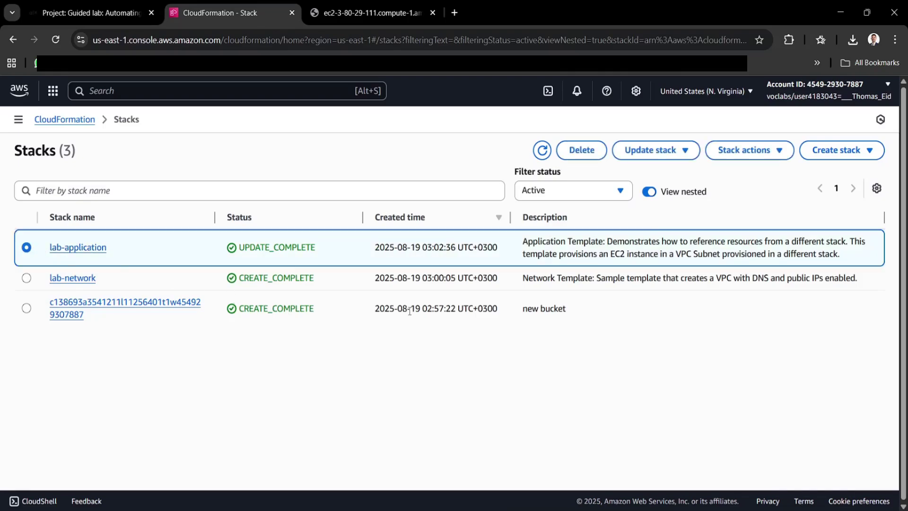
click(586, 150)
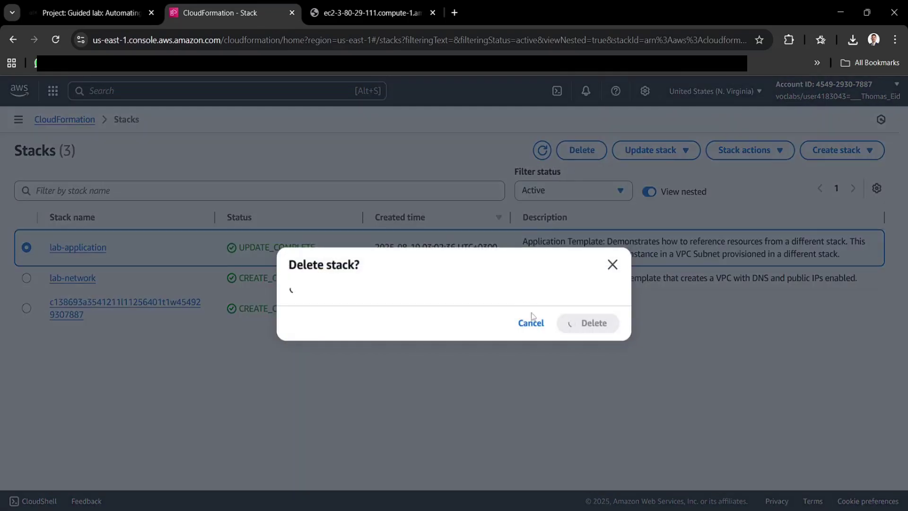
click(588, 349)
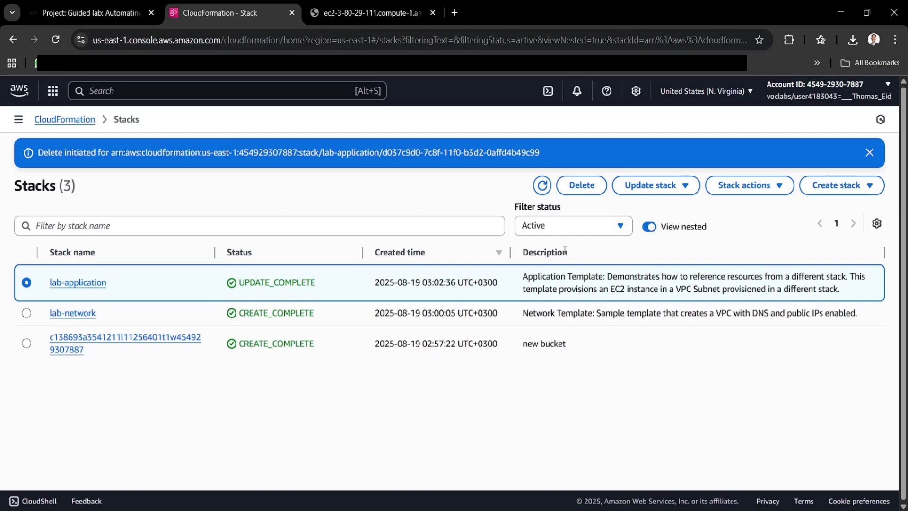
click(545, 189)
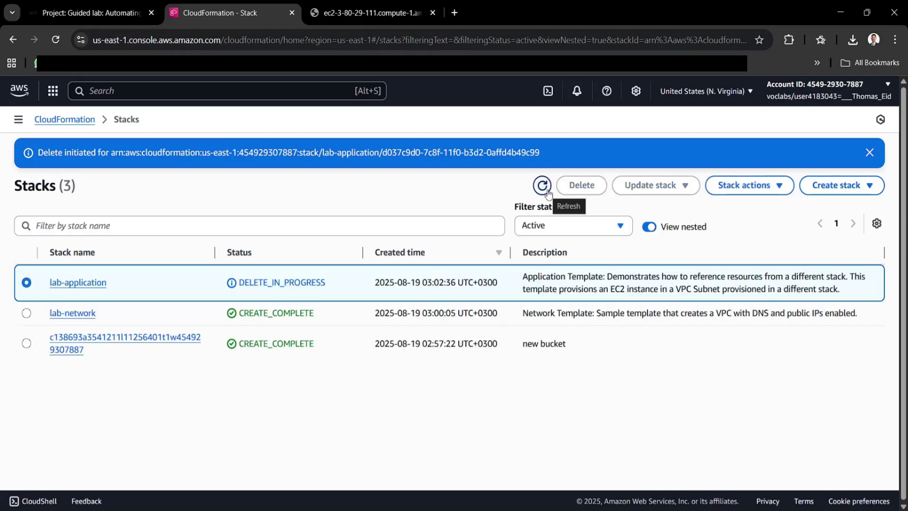
click(547, 192)
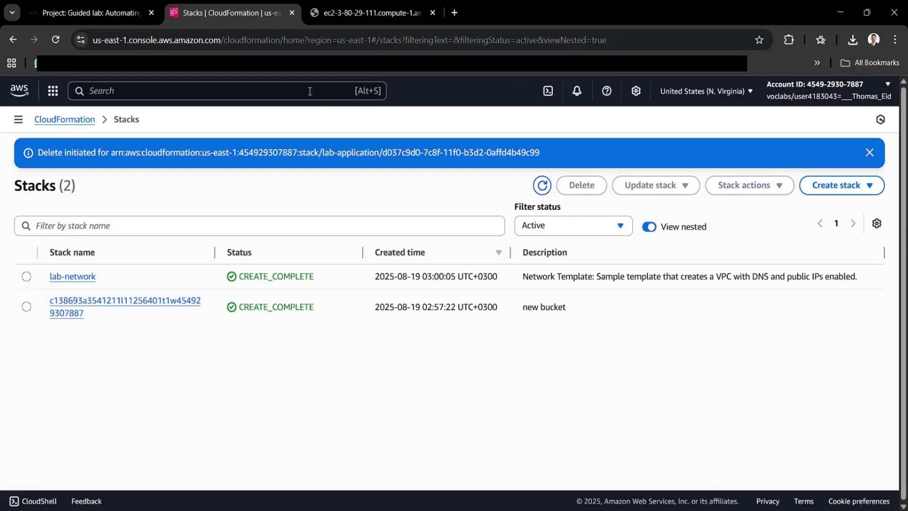
- Go to the EC2 console's Elastic Block Store snapshots and check the Web Data snapshot's status
click(198, 91)
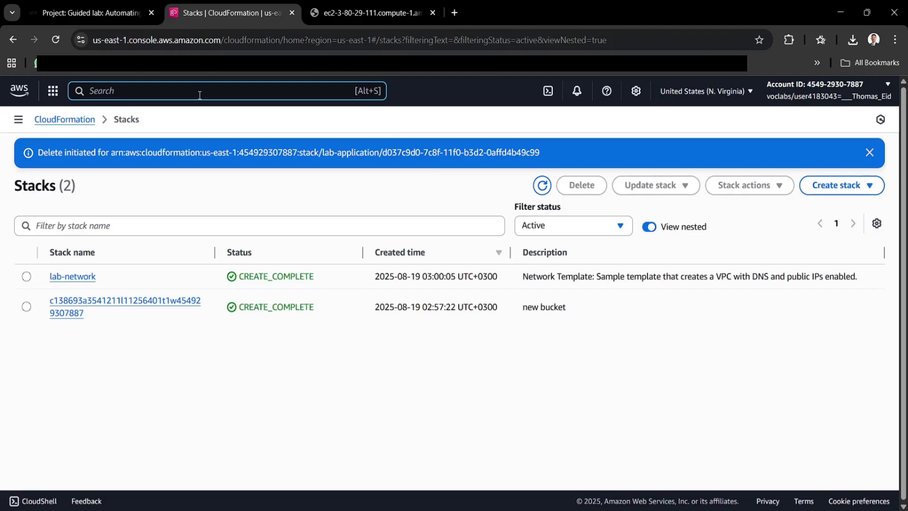
text(ec2)
click(262, 172)
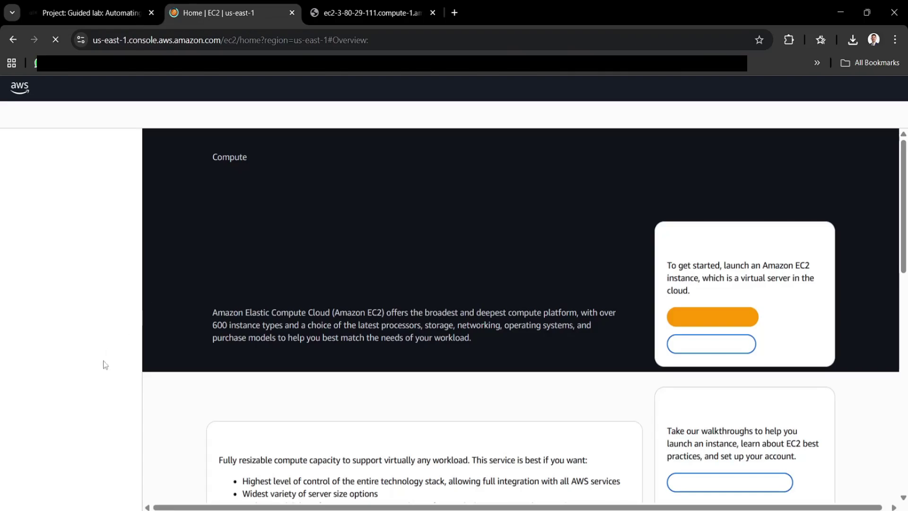
scroll(101, 368, down, 3)
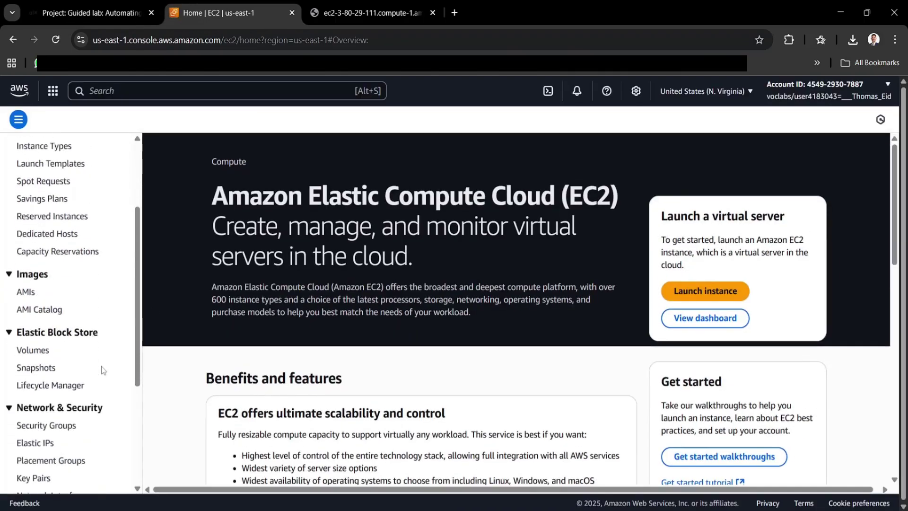
click(48, 369)
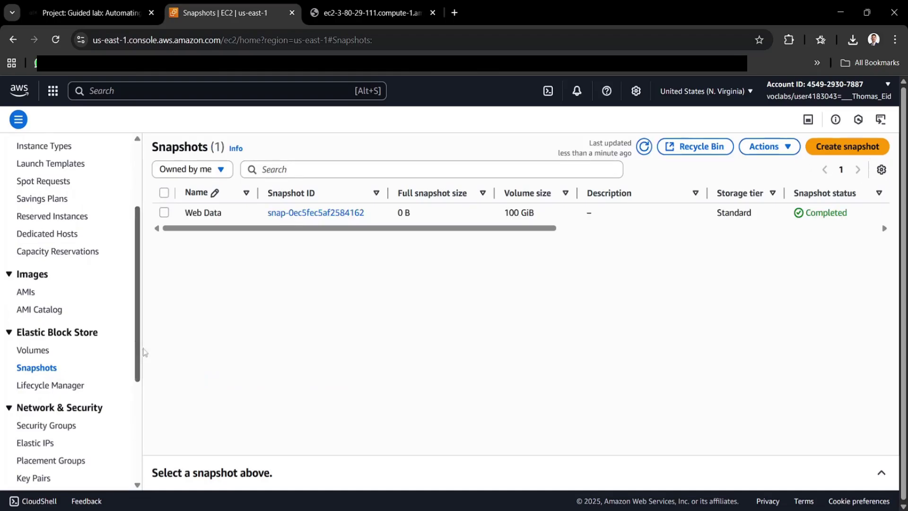
drag(443, 226, 411, 254)
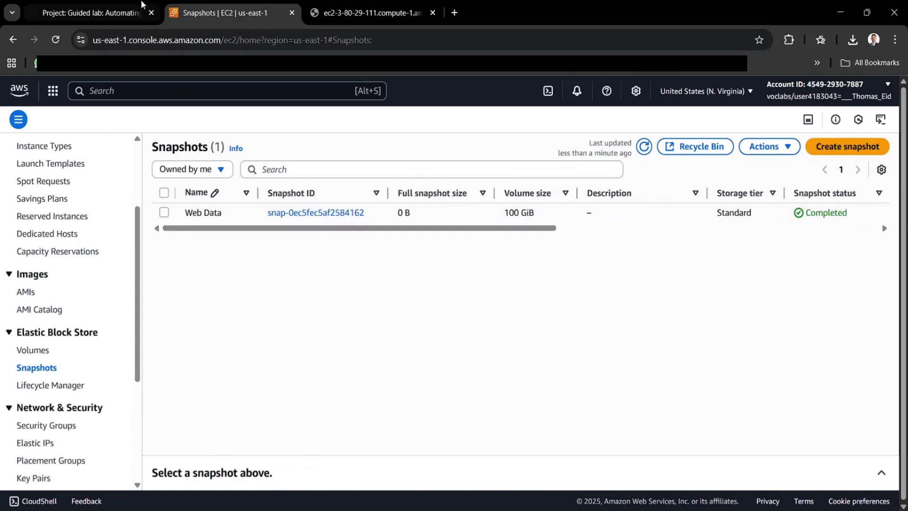
- Return to the guided lab page, go to the instructions on submitting work, and submit the lab for grading, confirming the submission
click(94, 13)
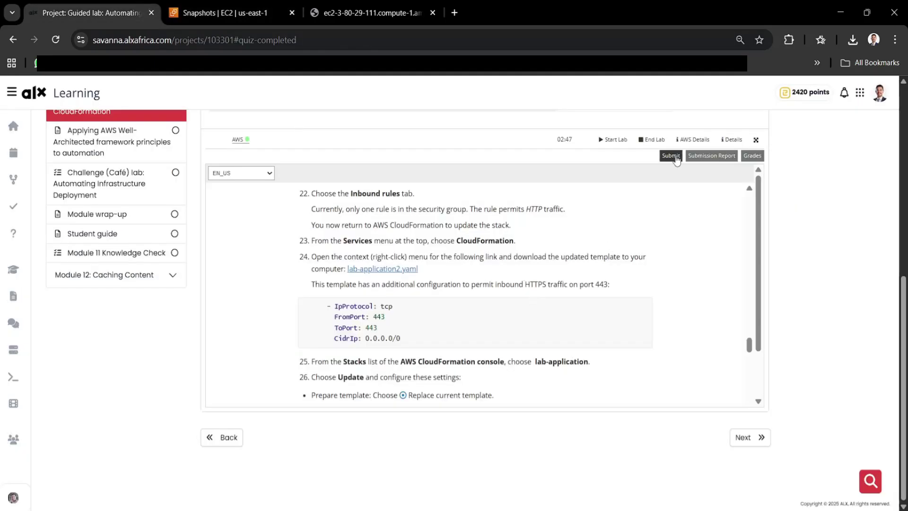
scroll(582, 288, down, 10)
scroll(596, 249, down, 10)
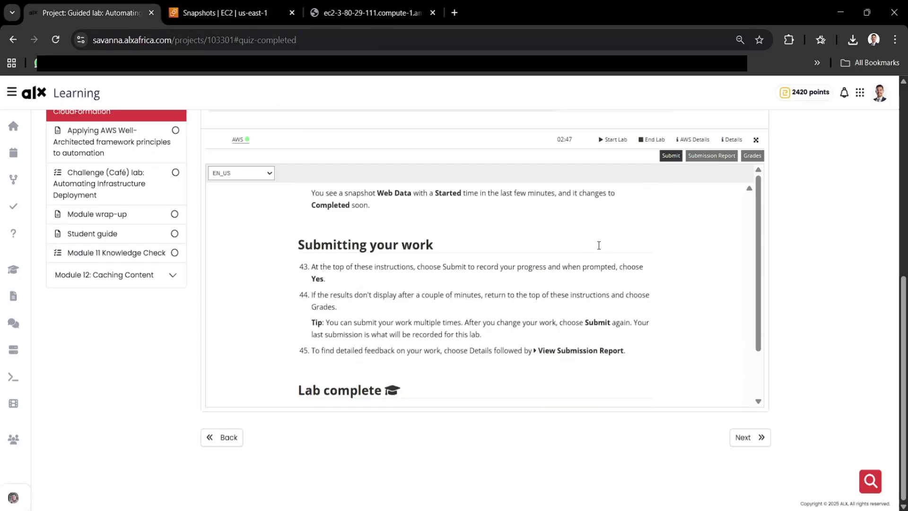
click(670, 156)
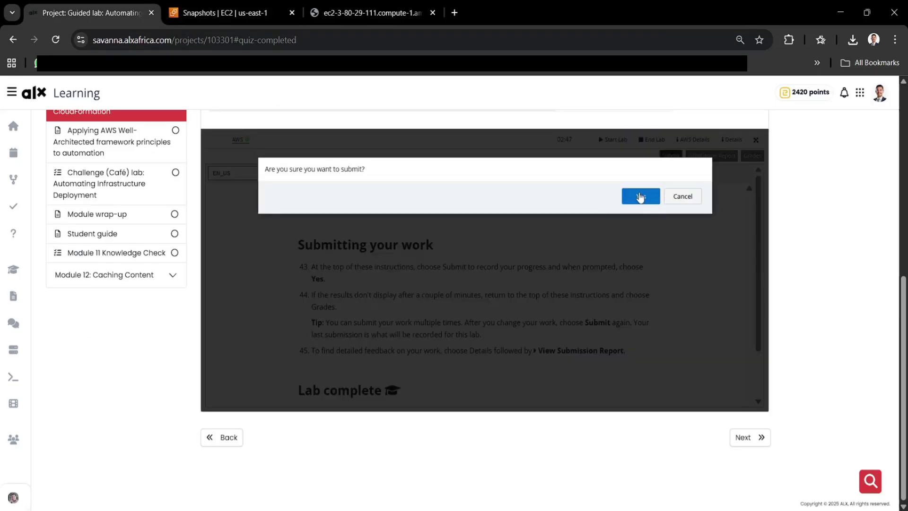
click(640, 197)
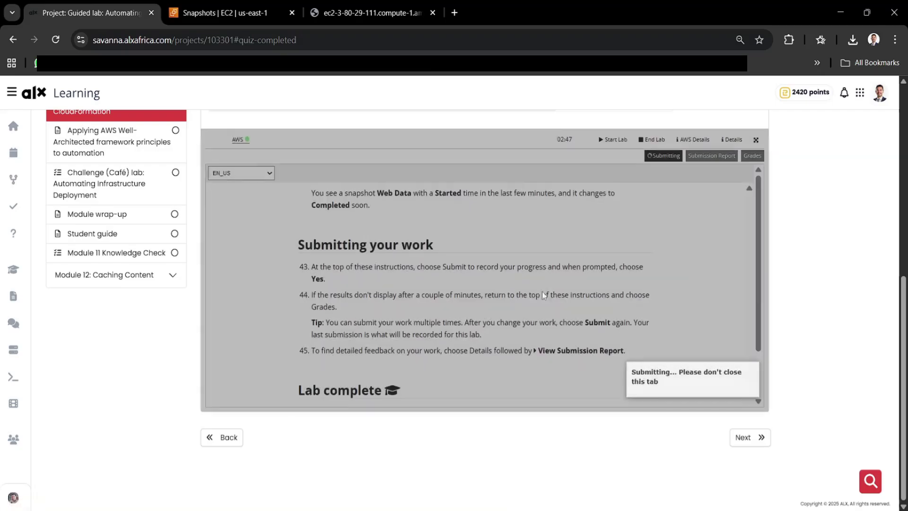
scroll(544, 295, down, 4)
scroll(529, 303, up, 4)
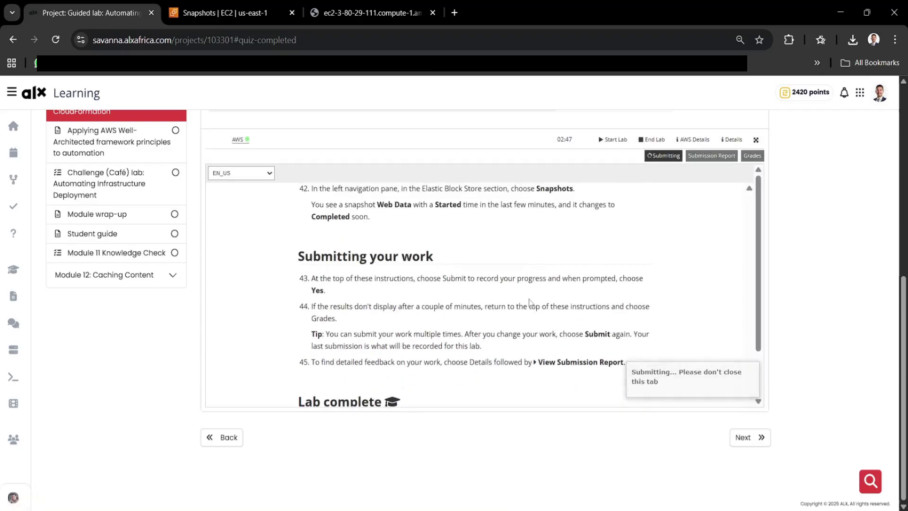